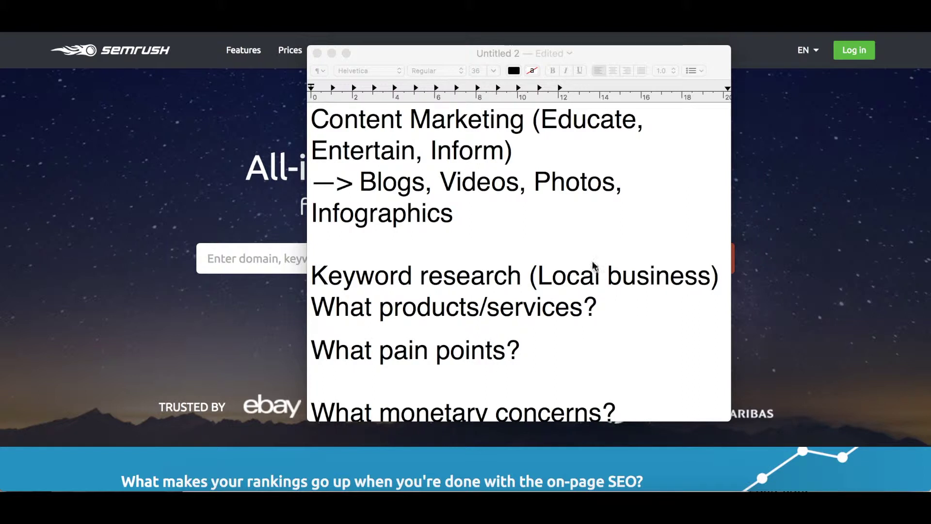
- Switch from the TextEdit notes to the browser and view the SEMrush homepage
{"action": "left_click", "coordinate": [448, 56]}
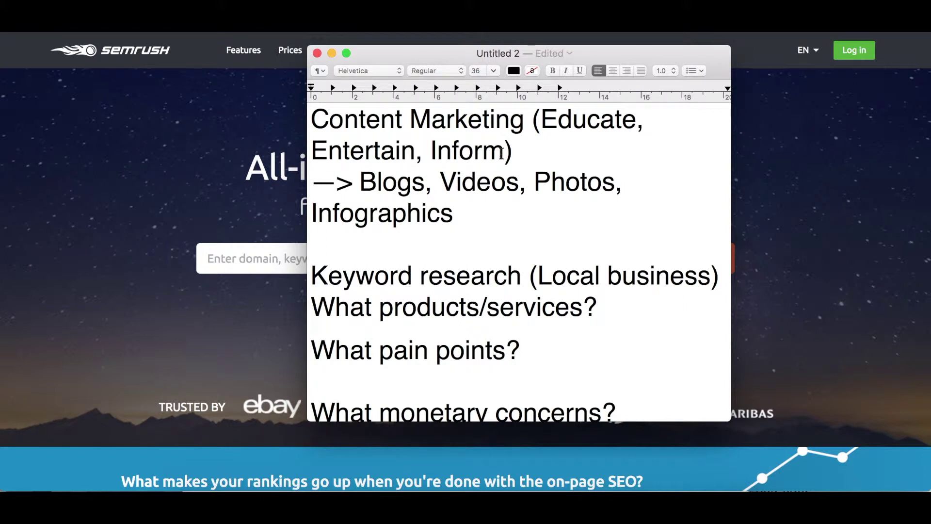
{"action": "left_click", "coordinate": [193, 150]}
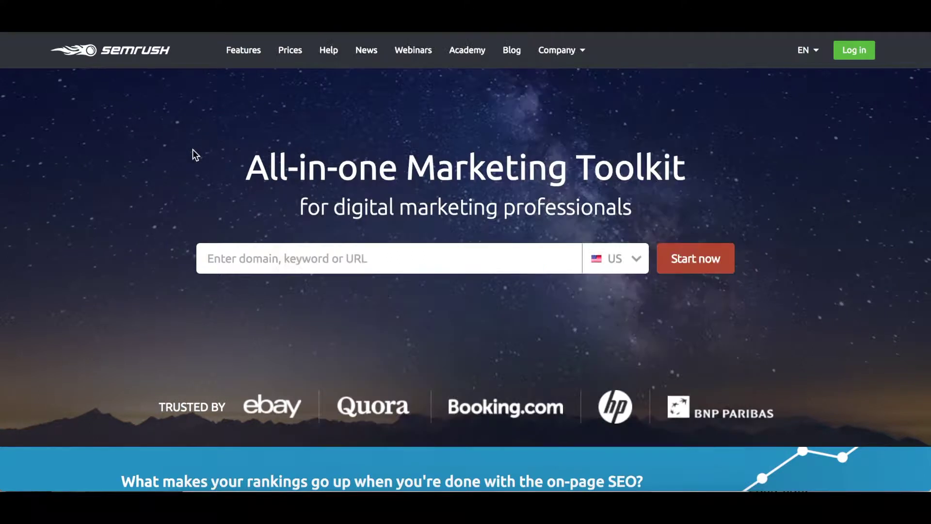
{"action": "scroll", "coordinate": [231, 135], "scroll_direction": "down", "scroll_amount": 15}
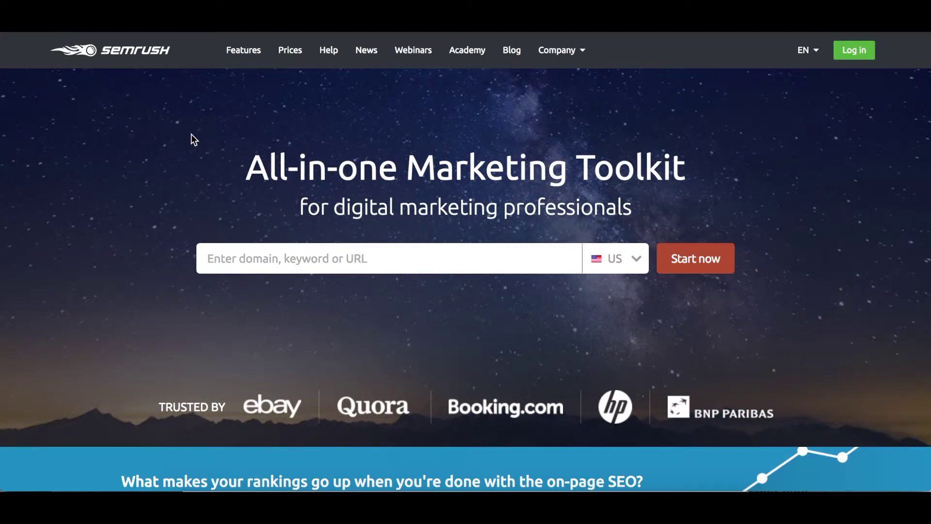
- Switch to the Keyword Tool website and look through its page, including the Pro options and the Google Autocomplete explanation
{"action": "left_click", "coordinate": [292, 56]}
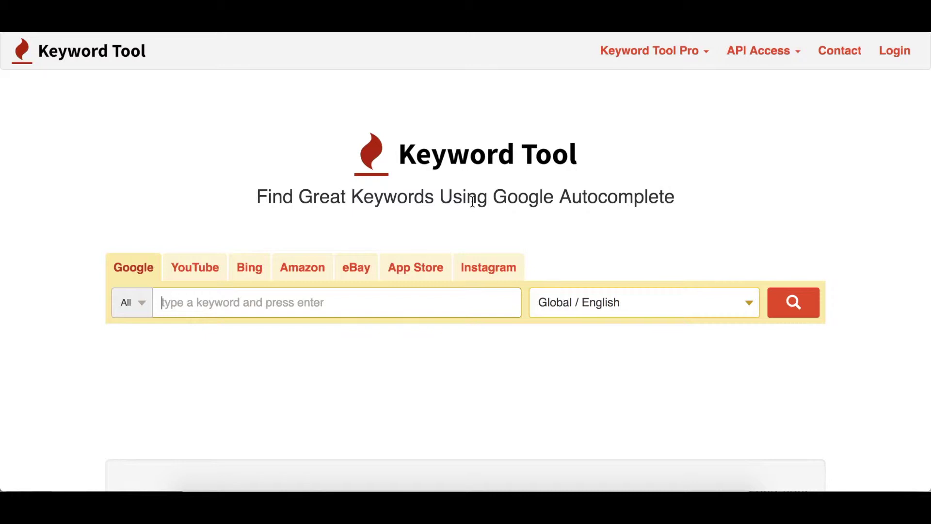
{"action": "mouse_move", "coordinate": [671, 56]}
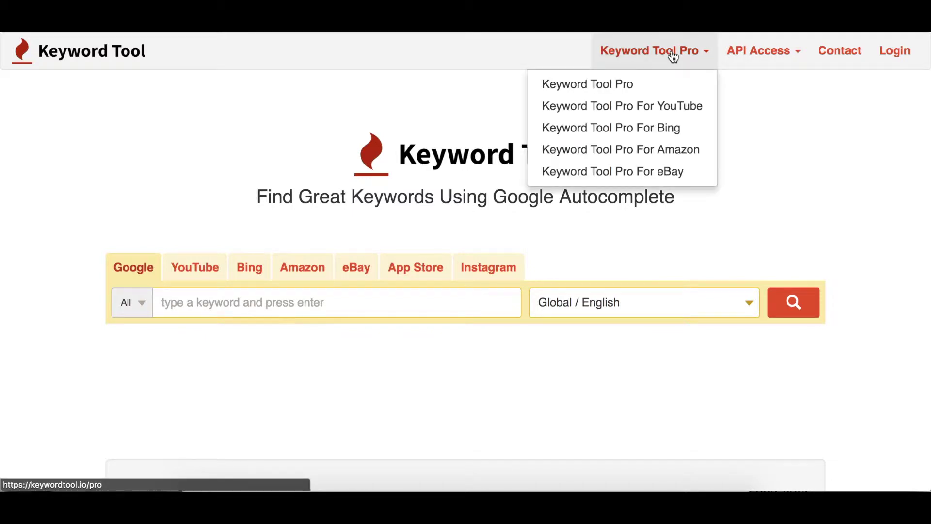
{"action": "left_click", "coordinate": [636, 92]}
{"action": "scroll", "coordinate": [578, 224], "scroll_direction": "down", "scroll_amount": 3}
{"action": "scroll", "coordinate": [578, 223], "scroll_direction": "down", "scroll_amount": 20}
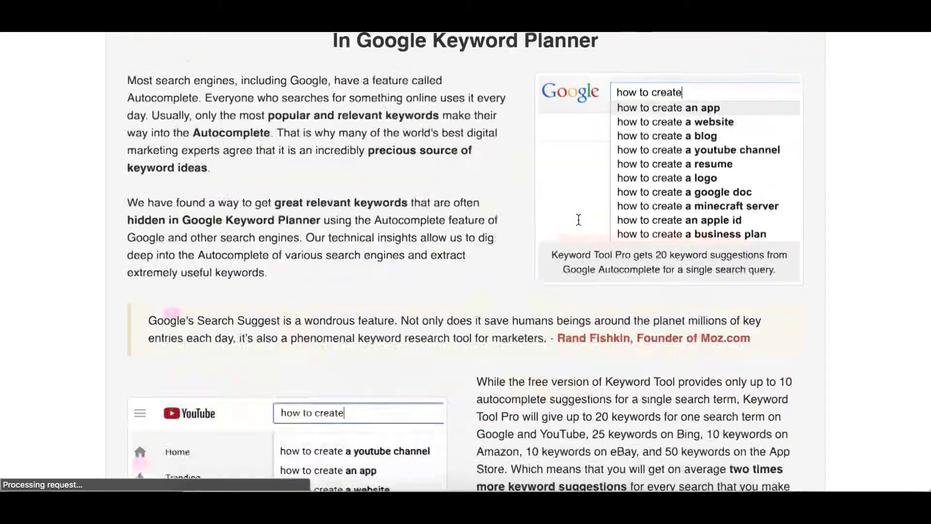
{"action": "scroll", "coordinate": [578, 219], "scroll_direction": "down", "scroll_amount": 10}
{"action": "scroll", "coordinate": [578, 219], "scroll_direction": "up", "scroll_amount": 20}
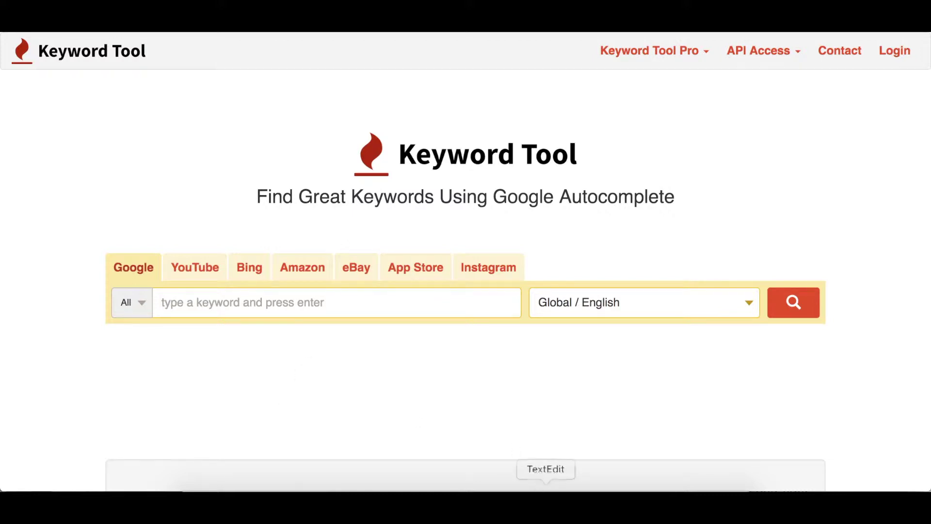
- Switch to the TextEdit notes and review the list of keyword research questions for a local business
{"action": "left_click", "coordinate": [541, 479]}
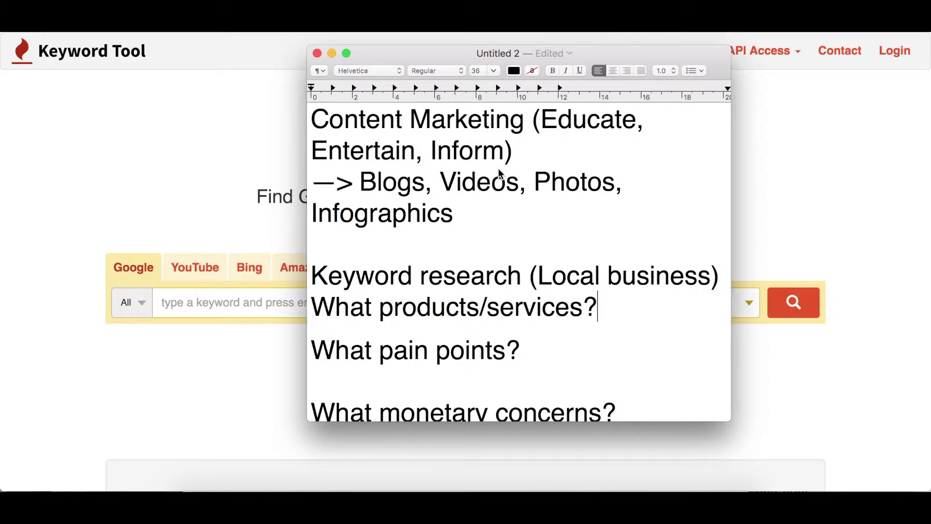
{"action": "scroll", "coordinate": [492, 257], "scroll_direction": "down", "scroll_amount": 5}
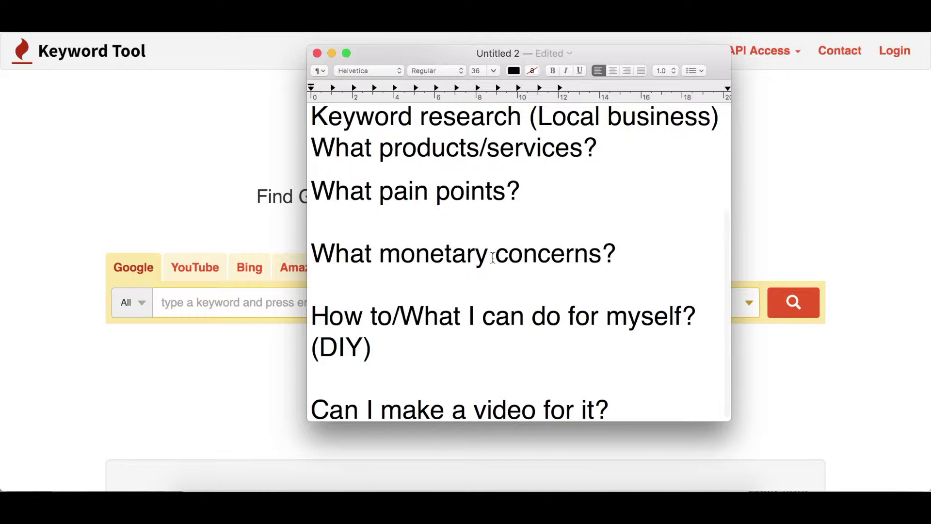
{"action": "scroll", "coordinate": [571, 263], "scroll_direction": "up", "scroll_amount": 5}
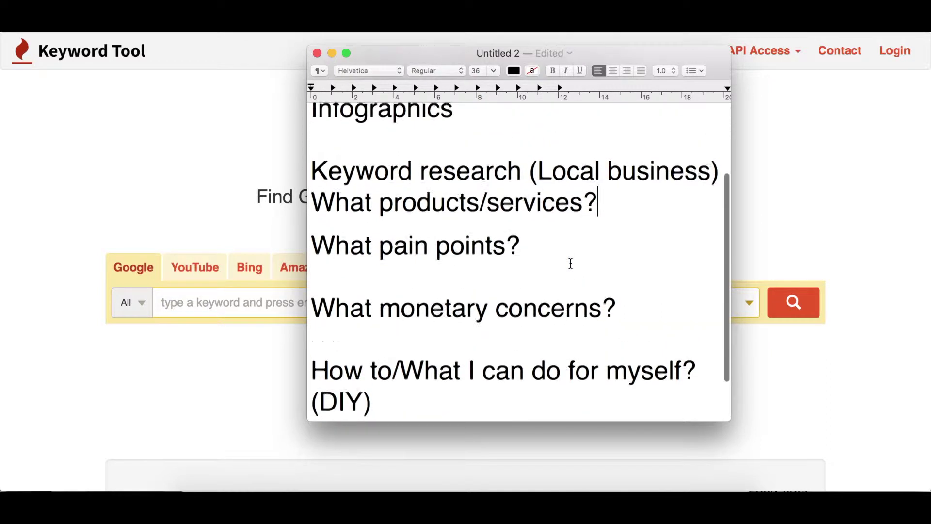
{"action": "scroll", "coordinate": [570, 263], "scroll_direction": "down", "scroll_amount": 5}
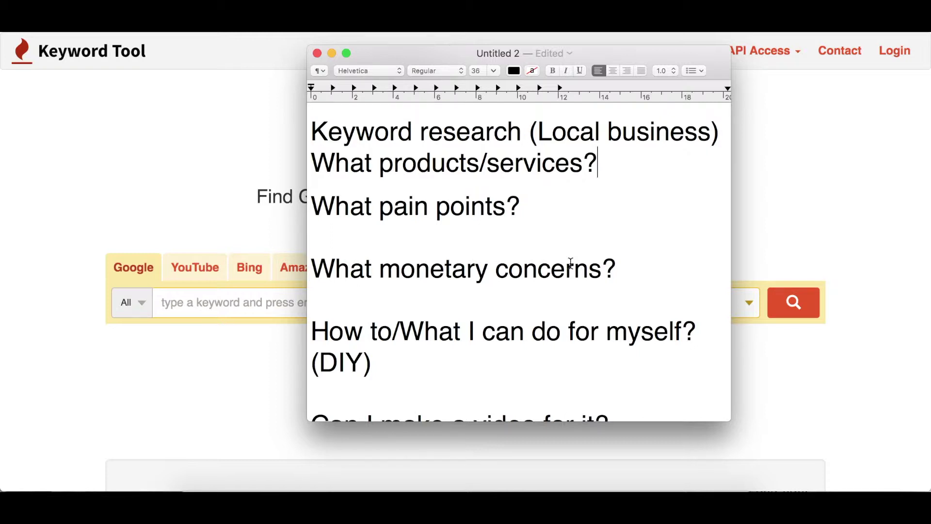
{"action": "scroll", "coordinate": [645, 277], "scroll_direction": "down", "scroll_amount": 2}
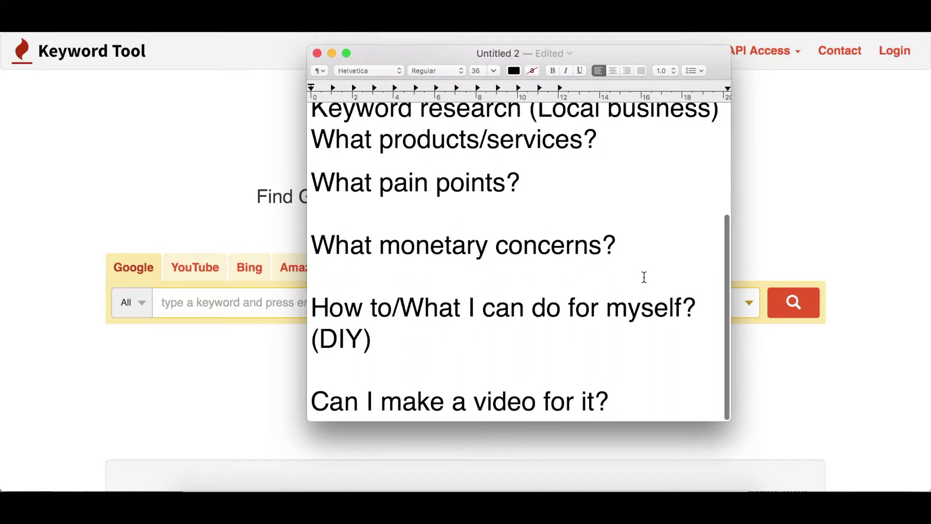
{"action": "scroll", "coordinate": [644, 277], "scroll_direction": "up", "scroll_amount": 1}
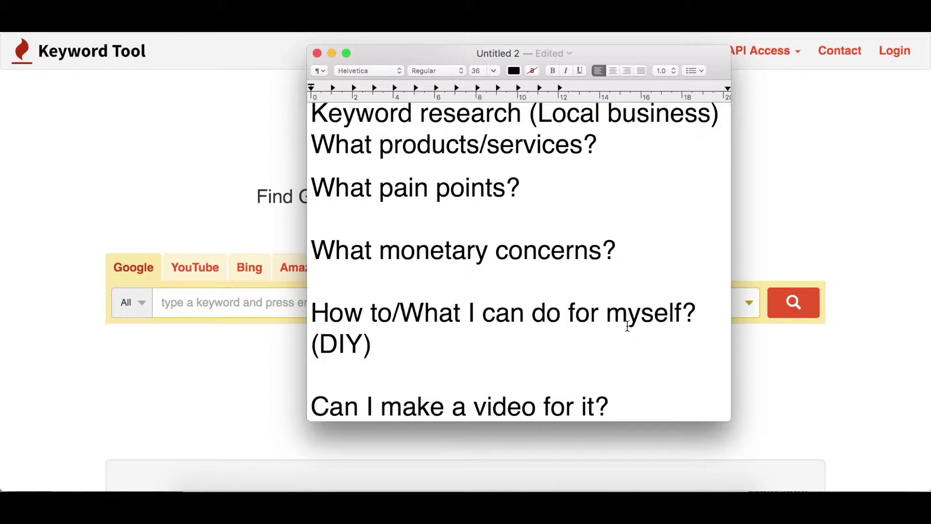
- Highlight the monetary concerns, How to/DIY and "Can I make a video for it?" questions in the notes one after another
{"action": "left_click_drag", "start_coordinate": [618, 249], "coordinate": [300, 249]}
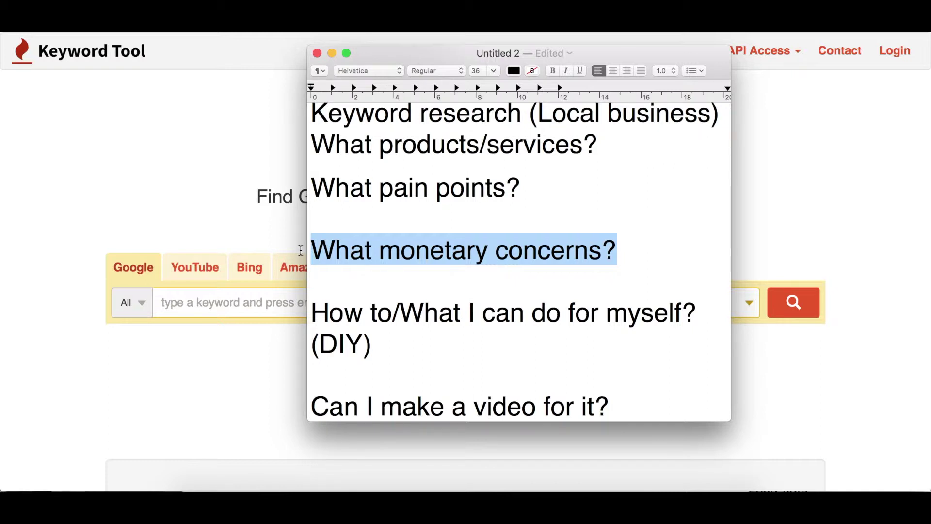
{"action": "scroll", "coordinate": [422, 299], "scroll_direction": "down", "scroll_amount": 1}
{"action": "left_click", "coordinate": [391, 343]}
{"action": "left_click_drag", "start_coordinate": [391, 343], "coordinate": [310, 309]}
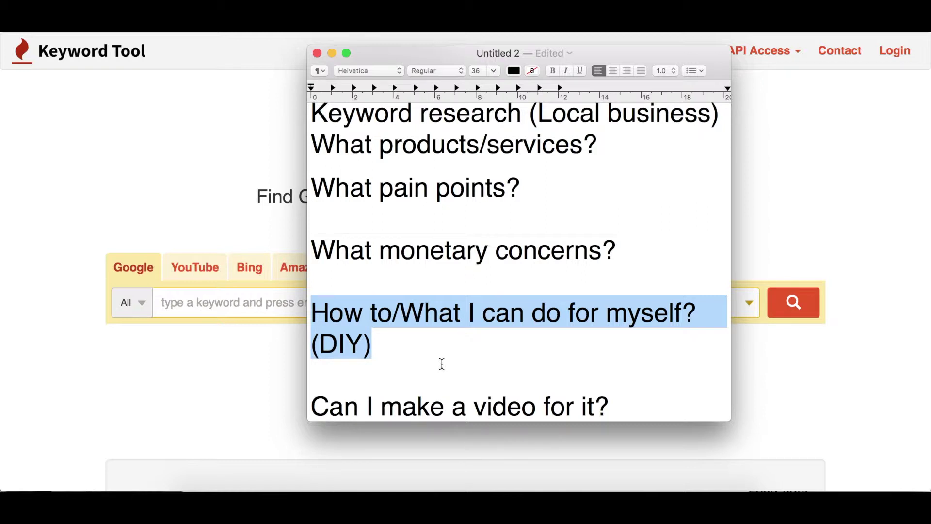
{"action": "scroll", "coordinate": [442, 364], "scroll_direction": "down", "scroll_amount": 2}
{"action": "left_click_drag", "start_coordinate": [614, 404], "coordinate": [284, 401]}
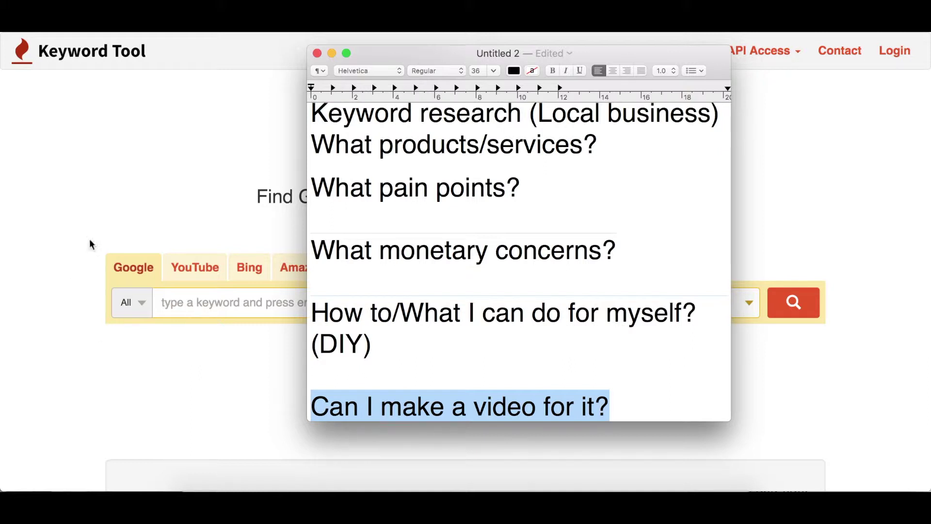
- Switch to the Google homepage in the browser and search for the previously used term "chiropractic"
{"action": "left_click", "coordinate": [134, 191]}
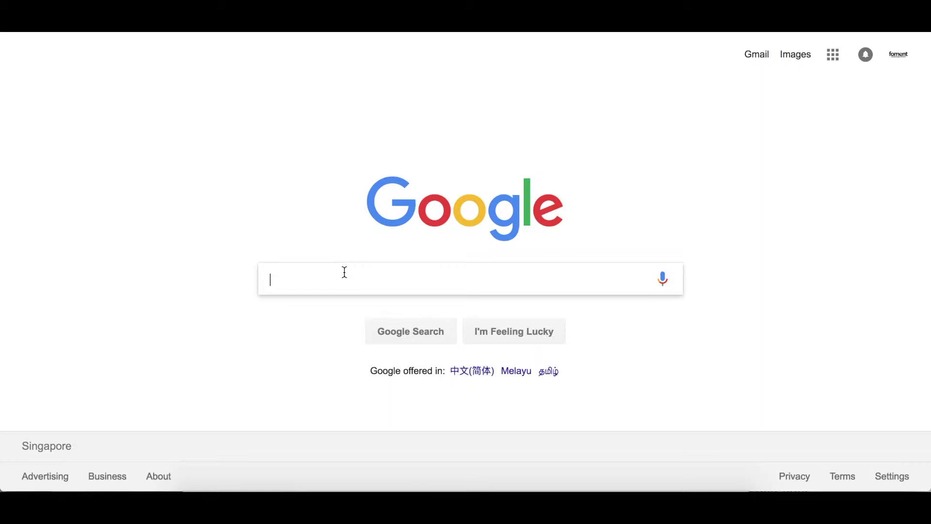
{"action": "left_click", "coordinate": [343, 279]}
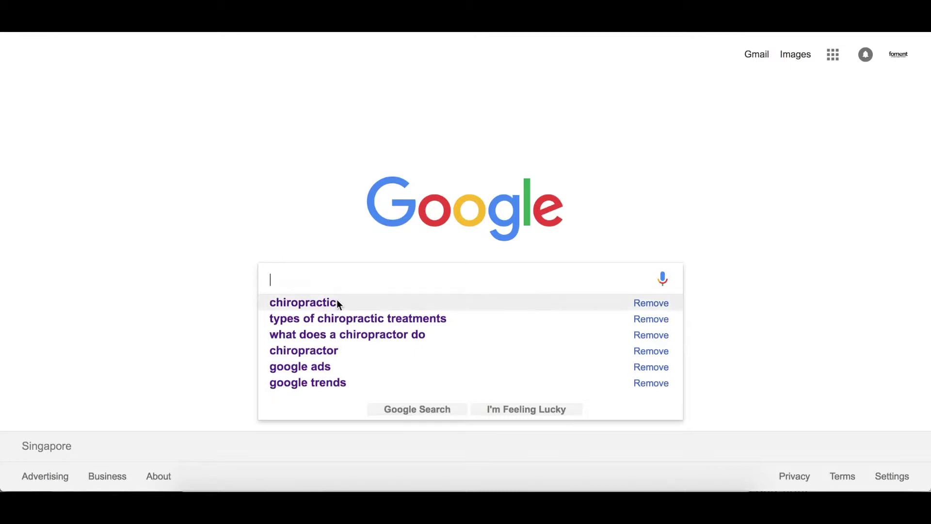
{"action": "left_click", "coordinate": [337, 301]}
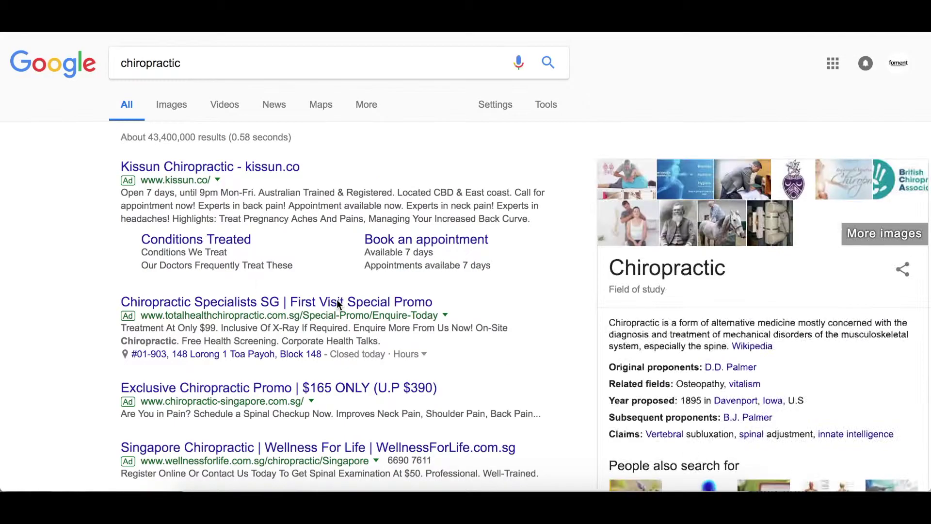
- Examine the chiropractic results page, covering the ads, local map listings, People also ask questions, organic results and videos
{"action": "scroll", "coordinate": [308, 203], "scroll_direction": "down", "scroll_amount": 2}
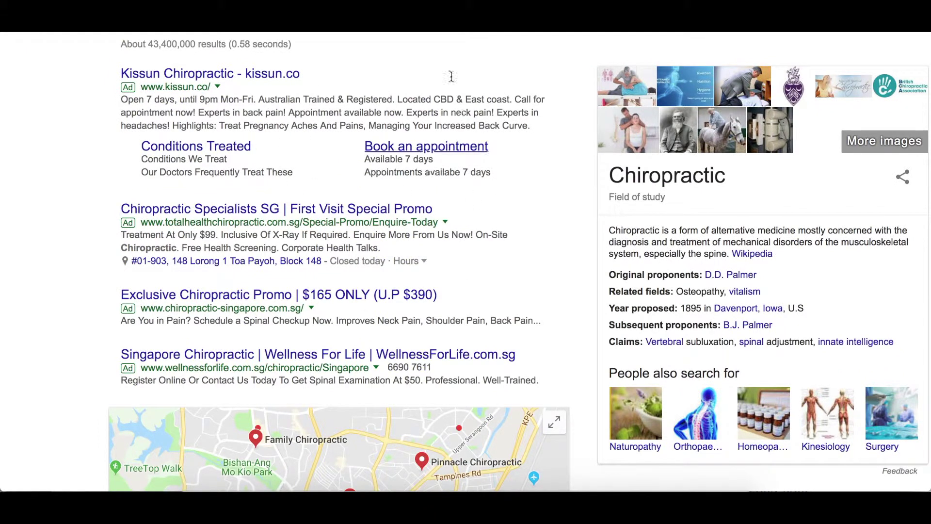
{"action": "scroll", "coordinate": [366, 149], "scroll_direction": "down", "scroll_amount": 5}
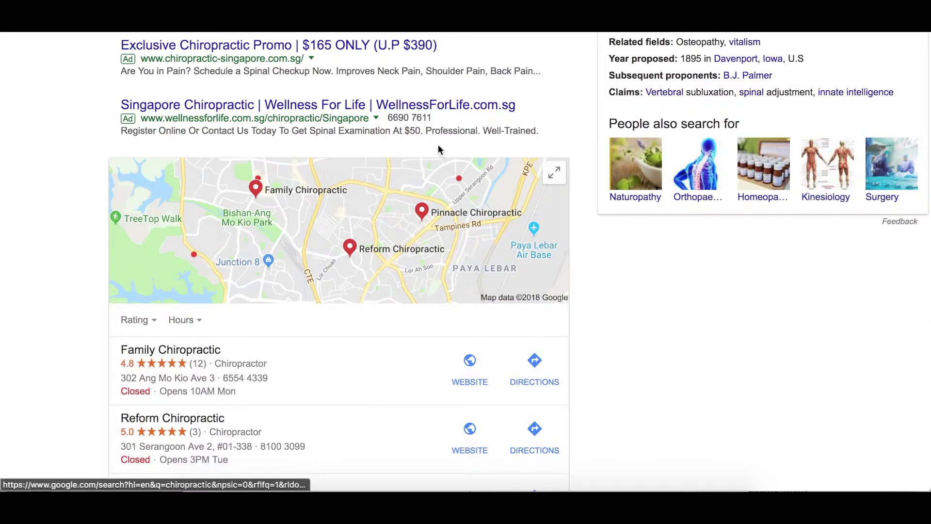
{"action": "scroll", "coordinate": [429, 280], "scroll_direction": "down", "scroll_amount": 10}
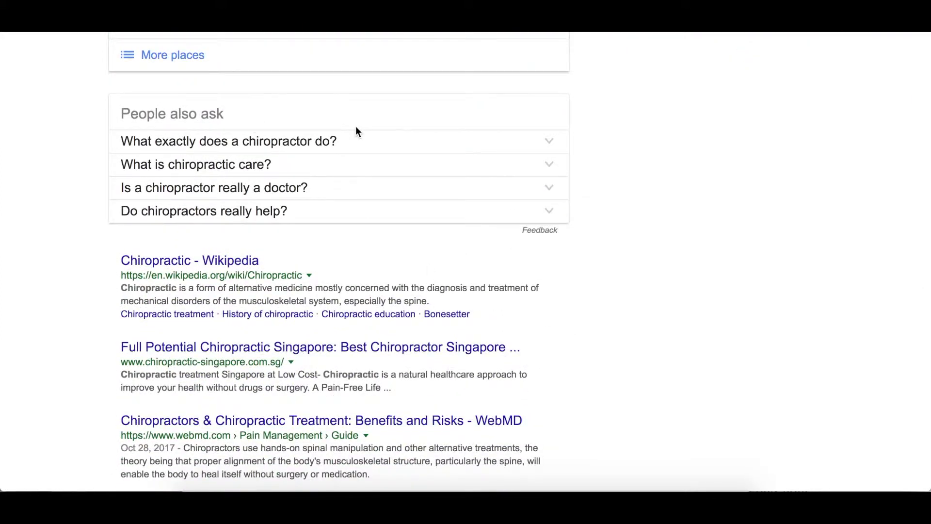
{"action": "scroll", "coordinate": [356, 129], "scroll_direction": "down", "scroll_amount": 3}
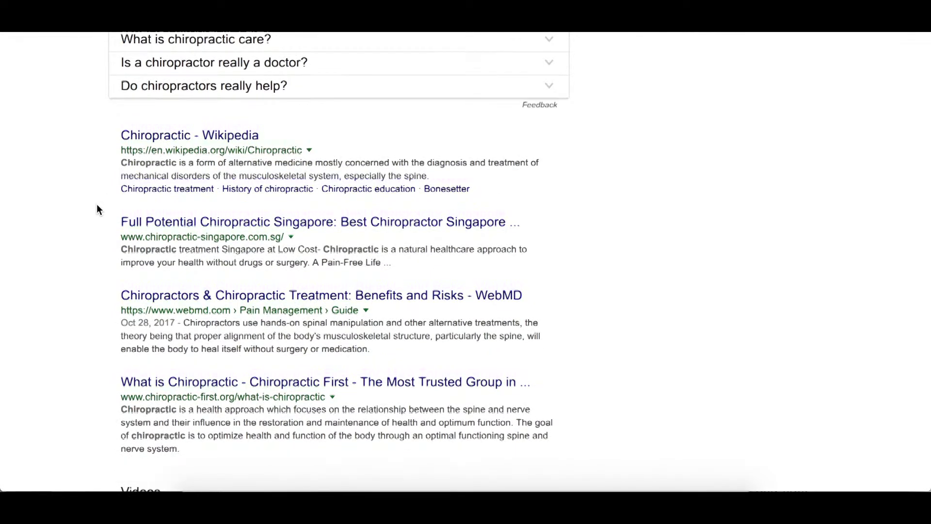
{"action": "scroll", "coordinate": [97, 204], "scroll_direction": "down", "scroll_amount": 1}
{"action": "scroll", "coordinate": [110, 385], "scroll_direction": "up", "scroll_amount": 1}
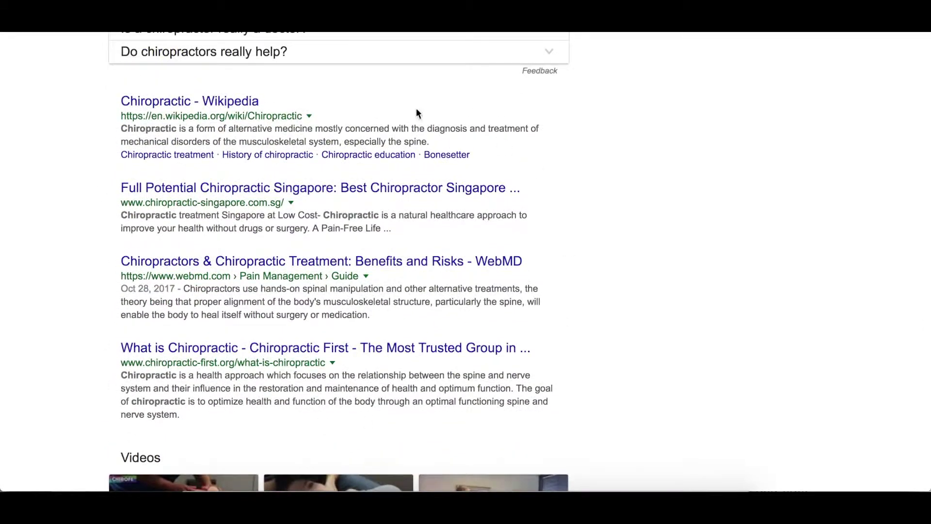
{"action": "scroll", "coordinate": [272, 363], "scroll_direction": "down", "scroll_amount": 4}
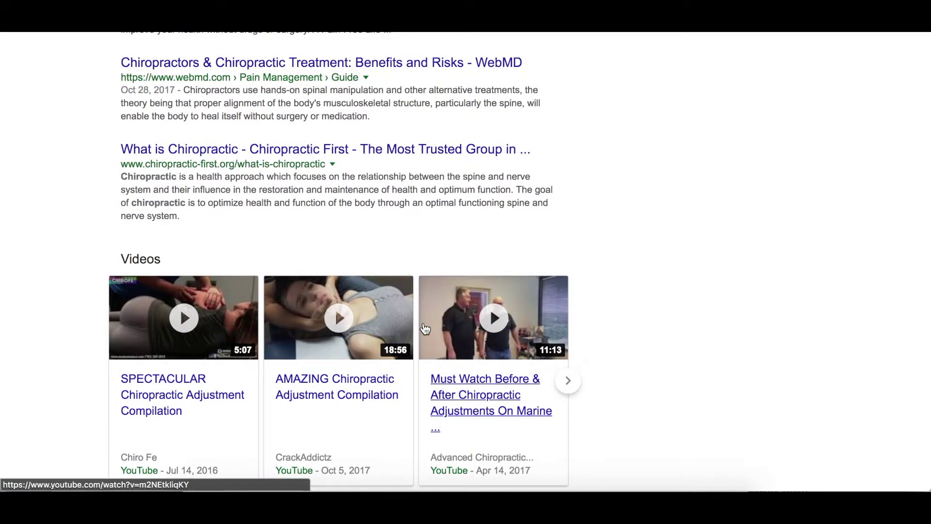
{"action": "scroll", "coordinate": [624, 310], "scroll_direction": "up", "scroll_amount": 2}
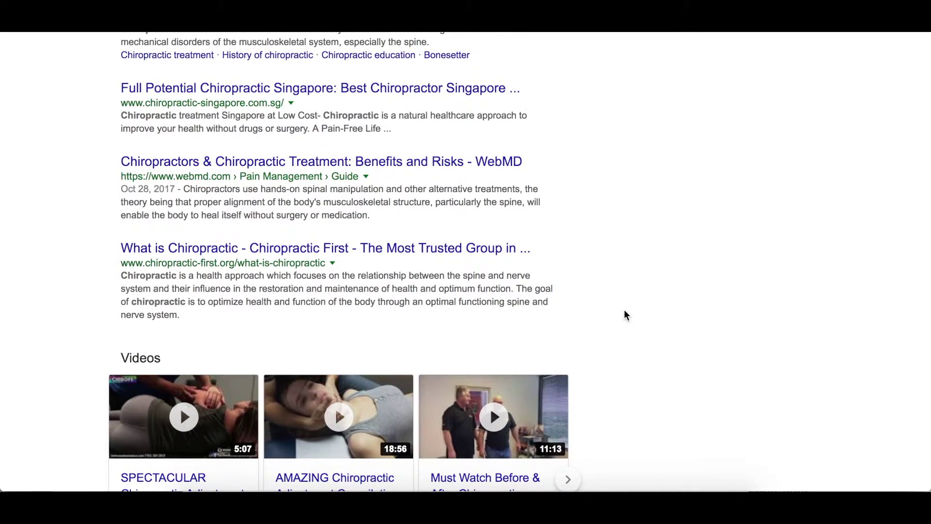
{"action": "scroll", "coordinate": [624, 312], "scroll_direction": "up", "scroll_amount": 2}
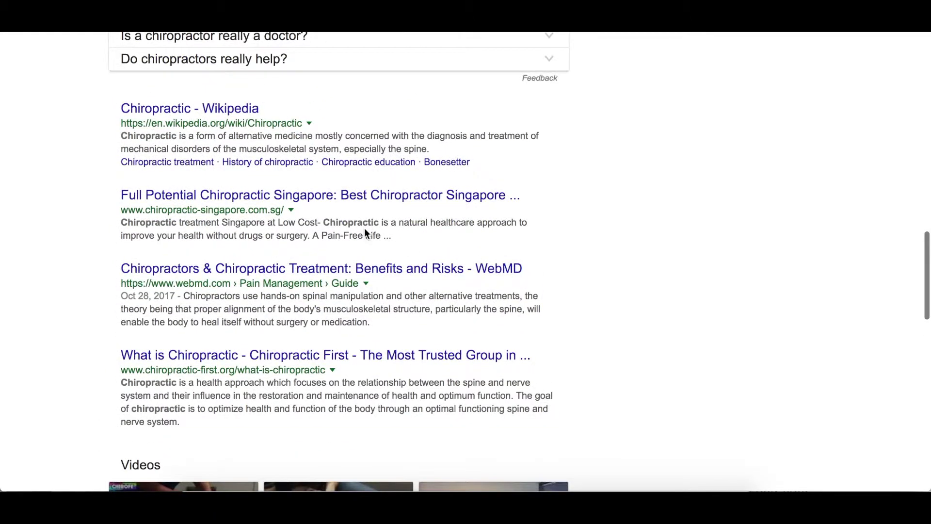
{"action": "scroll", "coordinate": [345, 209], "scroll_direction": "down", "scroll_amount": 8}
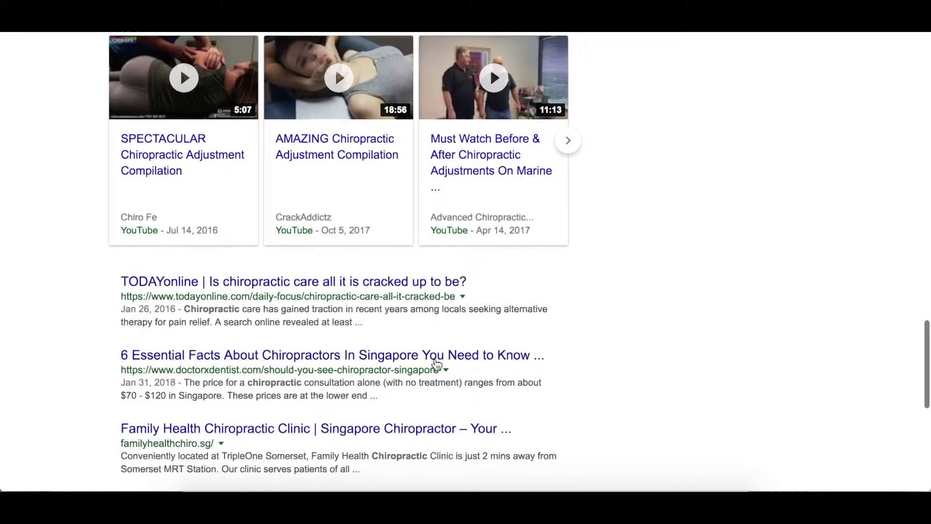
{"action": "scroll", "coordinate": [661, 226], "scroll_direction": "up", "scroll_amount": 3}
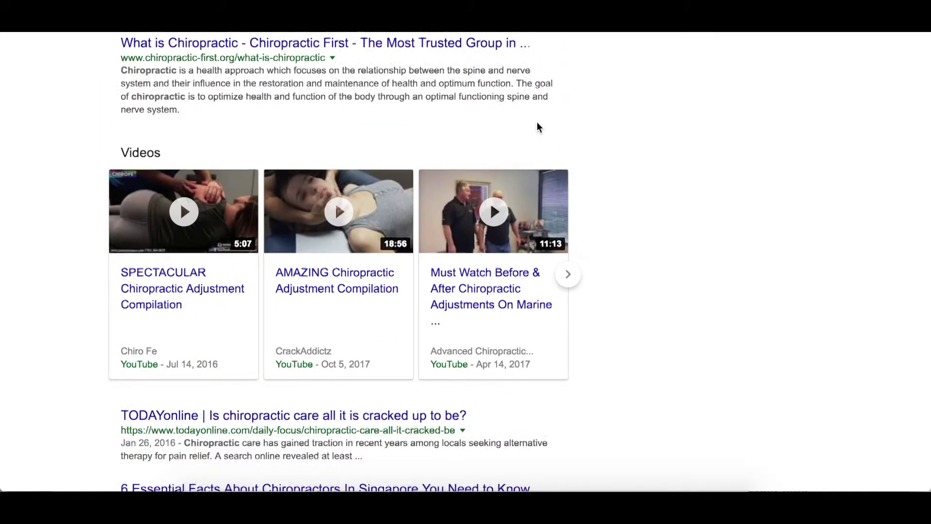
{"action": "scroll", "coordinate": [537, 127], "scroll_direction": "up", "scroll_amount": 10}
{"action": "scroll", "coordinate": [537, 126], "scroll_direction": "up", "scroll_amount": 10}
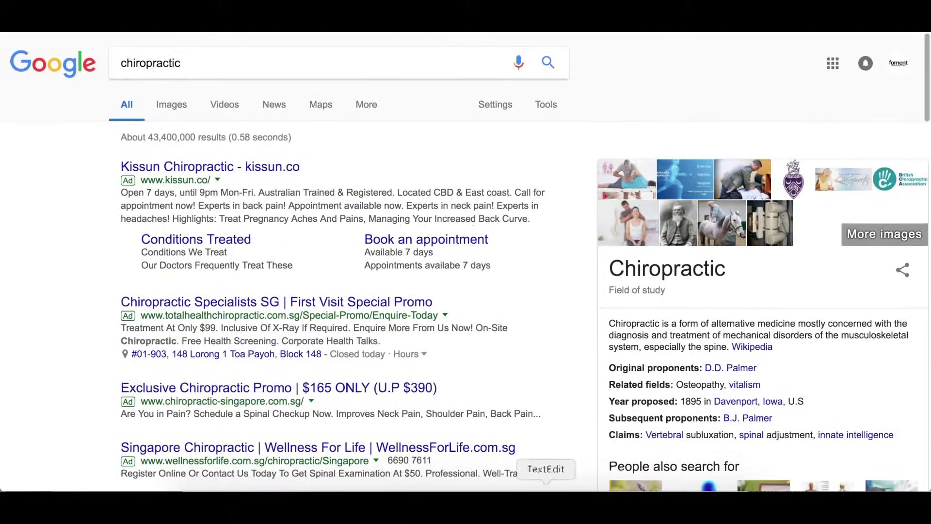
- Revisit the TextEdit question list and look through the chiropractic results down to the related searches
{"action": "left_click", "coordinate": [546, 489]}
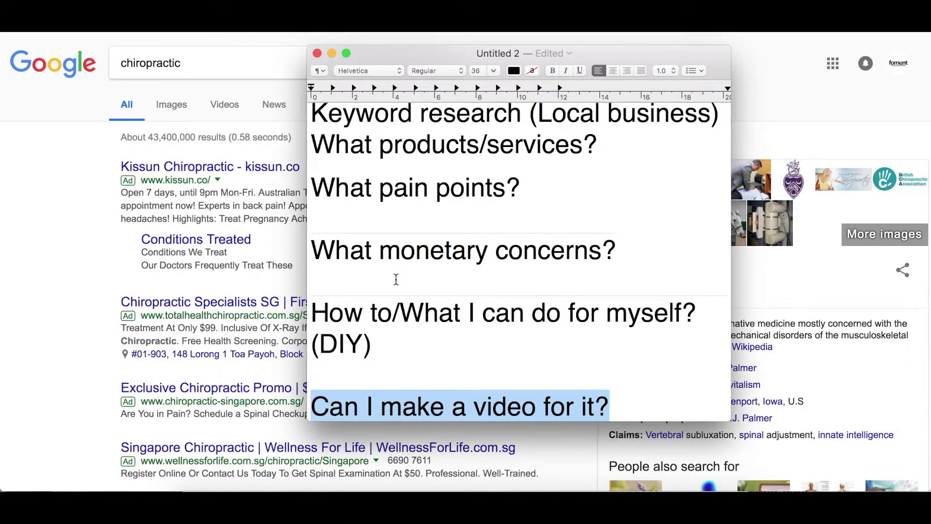
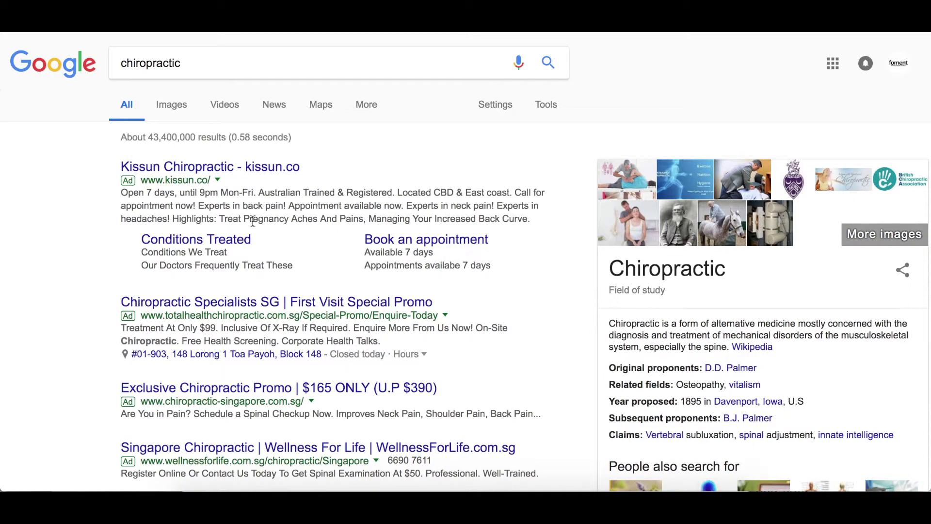
{"action": "scroll", "coordinate": [339, 291], "scroll_direction": "down", "scroll_amount": 5}
{"action": "scroll", "coordinate": [495, 216], "scroll_direction": "up", "scroll_amount": 5}
{"action": "scroll", "coordinate": [565, 231], "scroll_direction": "down", "scroll_amount": 15}
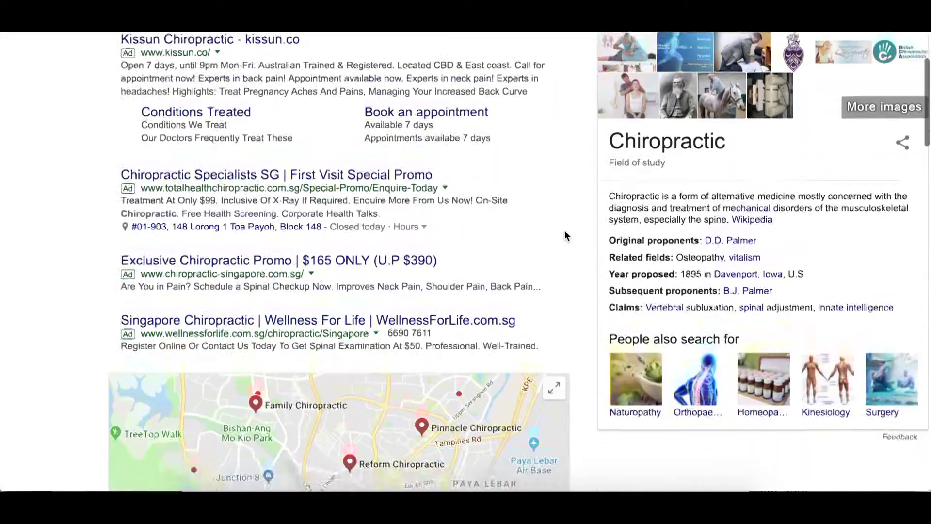
{"action": "scroll", "coordinate": [564, 231], "scroll_direction": "up", "scroll_amount": 8}
{"action": "scroll", "coordinate": [564, 236], "scroll_direction": "up", "scroll_amount": 10}
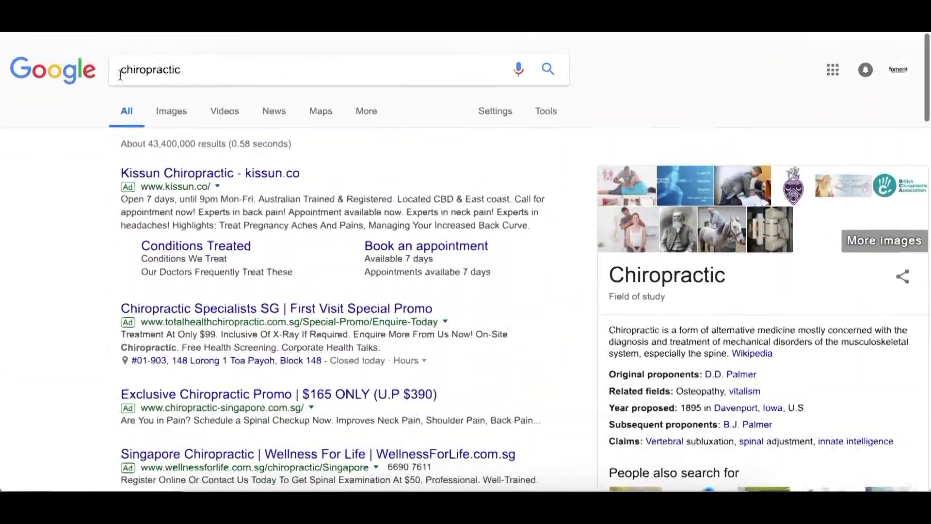
{"action": "scroll", "coordinate": [557, 189], "scroll_direction": "down", "scroll_amount": 15}
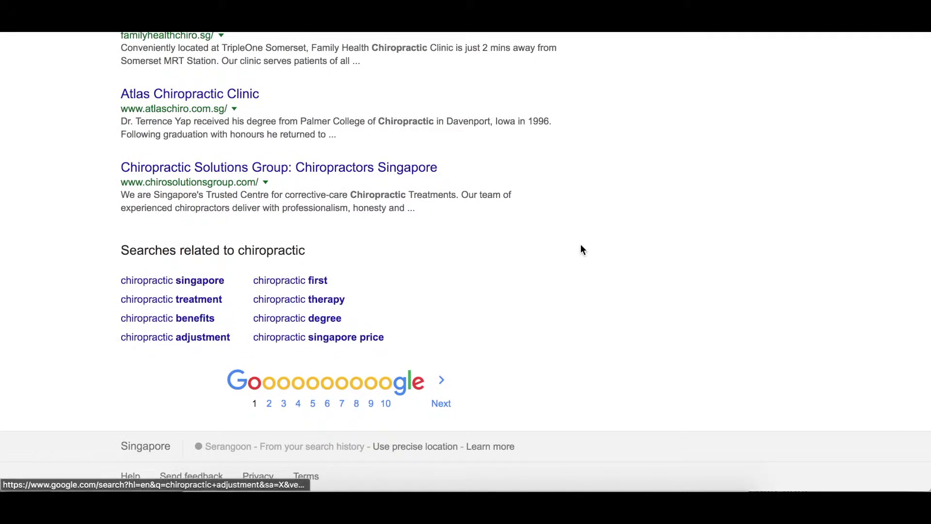
- Return to the search box above the chiropractic results and display Google's autocomplete suggestions for "chiropractic"
{"action": "scroll", "coordinate": [302, 257], "scroll_direction": "up", "scroll_amount": 15}
{"action": "left_click", "coordinate": [210, 64]}
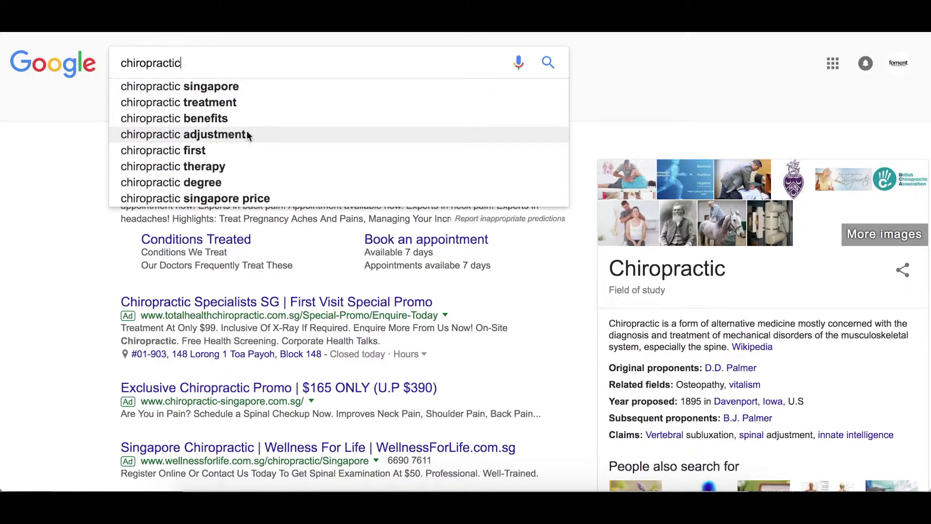
{"action": "left_click", "coordinate": [58, 153]}
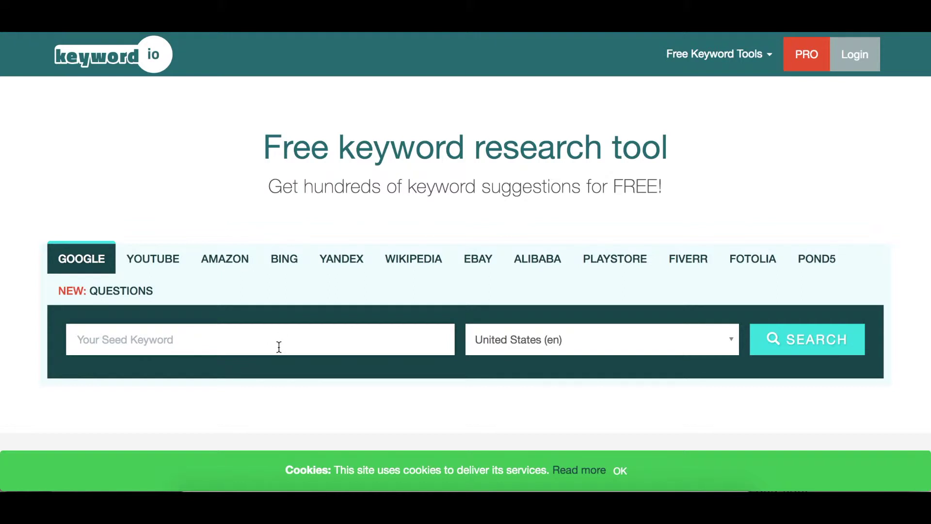
- In the keyword.io research tool, search Google keywords for "chiropractic adjustment" with United States (en) and dismiss the account sign-up dialog
{"action": "type", "text": "chiropractic adjustment"}
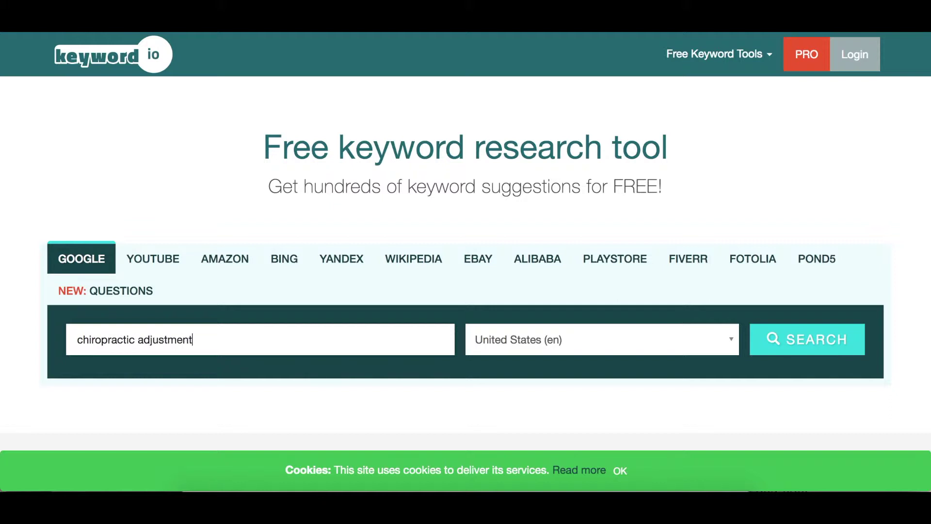
{"action": "key", "text": "Return"}
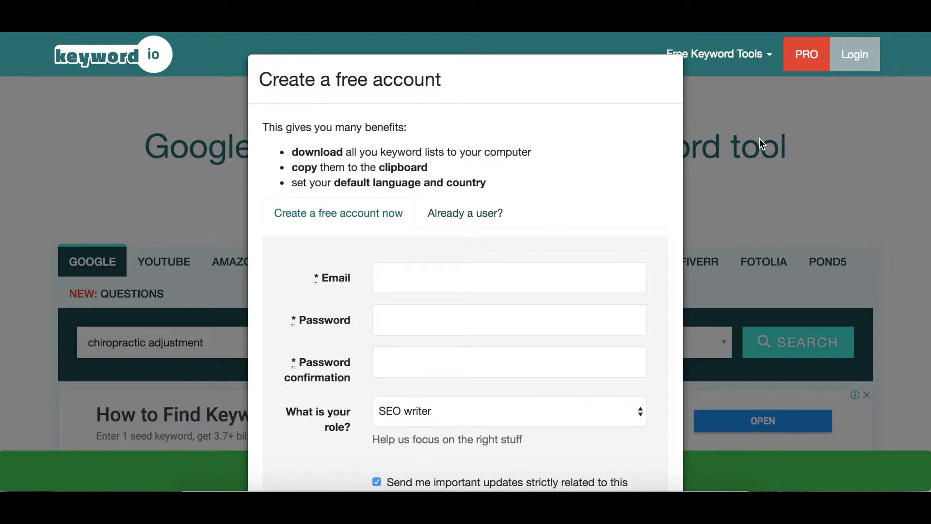
{"action": "scroll", "coordinate": [403, 159], "scroll_direction": "down", "scroll_amount": 6}
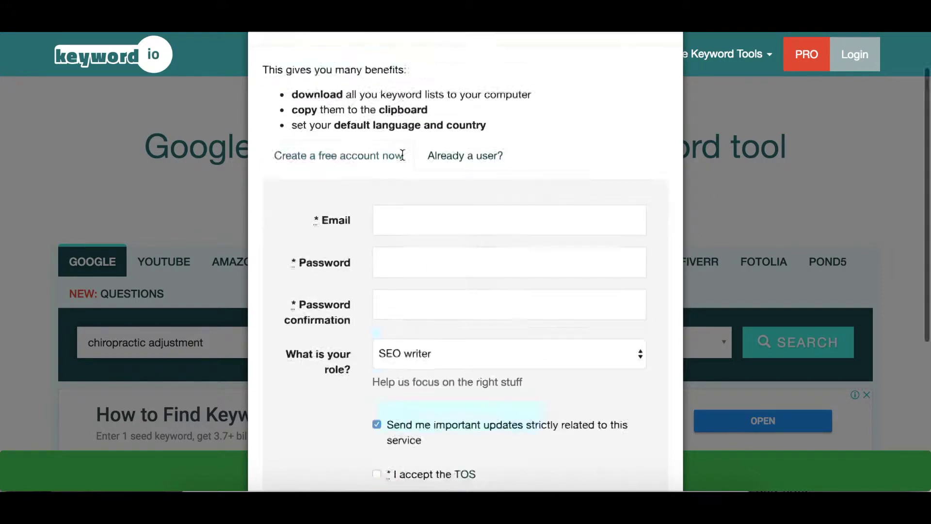
{"action": "left_click", "coordinate": [351, 438]}
- Look over the generated keyword suggestions for chiropractic adjustment and add all of them to the picked keywords
{"action": "scroll", "coordinate": [532, 257], "scroll_direction": "down", "scroll_amount": 6}
{"action": "scroll", "coordinate": [531, 252], "scroll_direction": "down", "scroll_amount": 2}
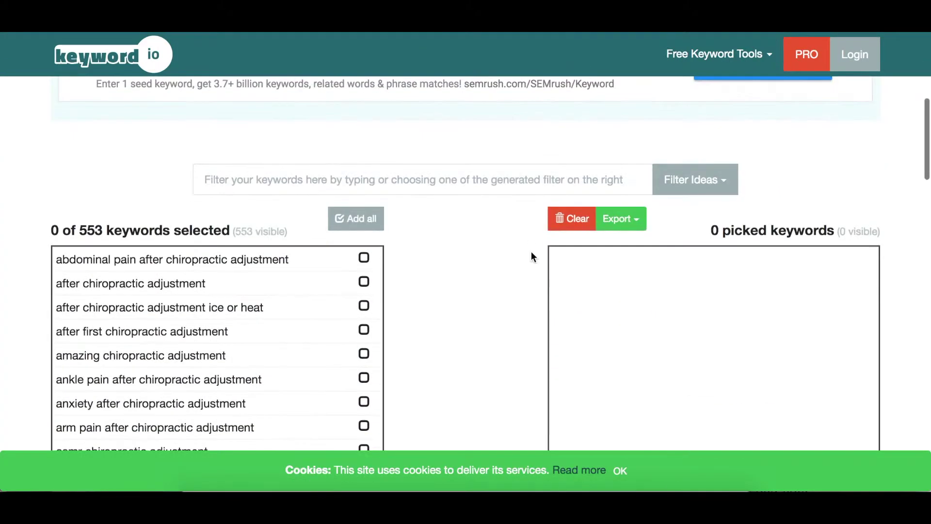
{"action": "scroll", "coordinate": [531, 252], "scroll_direction": "up", "scroll_amount": 8}
{"action": "scroll", "coordinate": [436, 243], "scroll_direction": "down", "scroll_amount": 10}
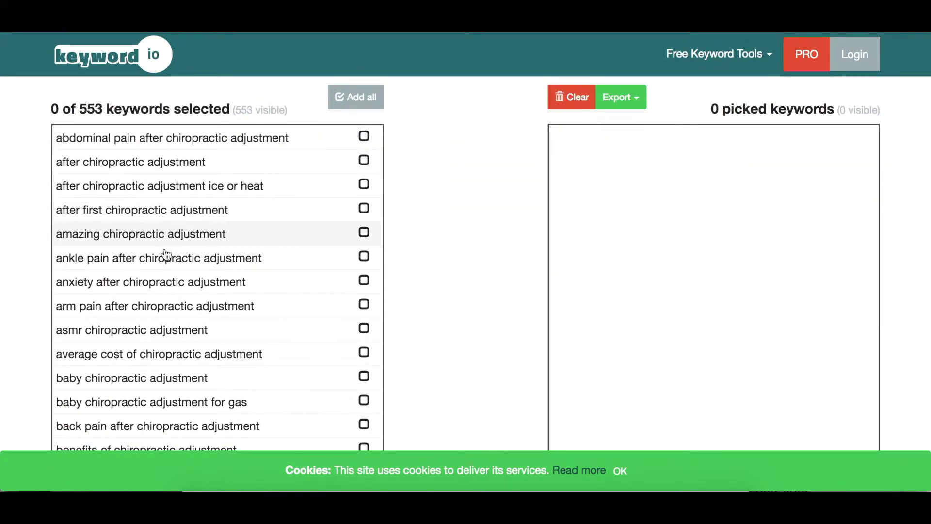
{"action": "left_click", "coordinate": [364, 99]}
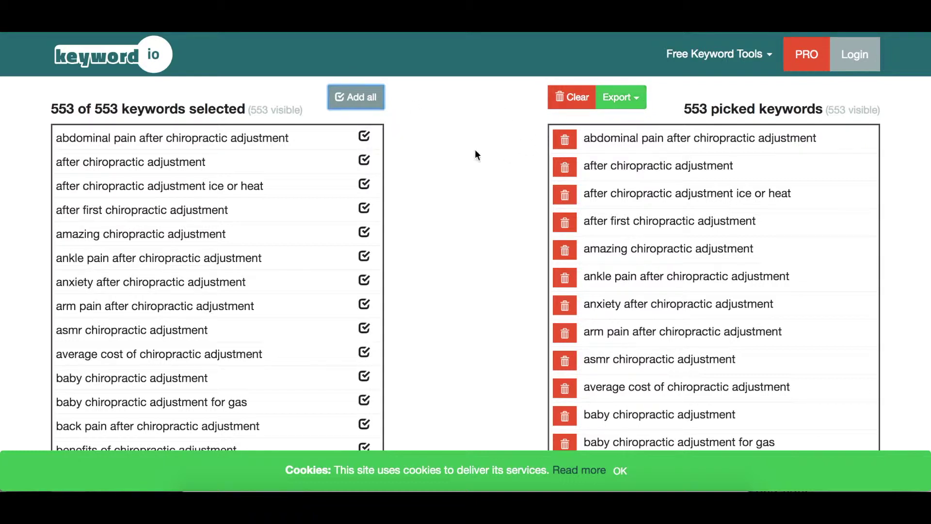
{"action": "scroll", "coordinate": [420, 151], "scroll_direction": "down", "scroll_amount": 5}
{"action": "scroll", "coordinate": [420, 150], "scroll_direction": "up", "scroll_amount": 5}
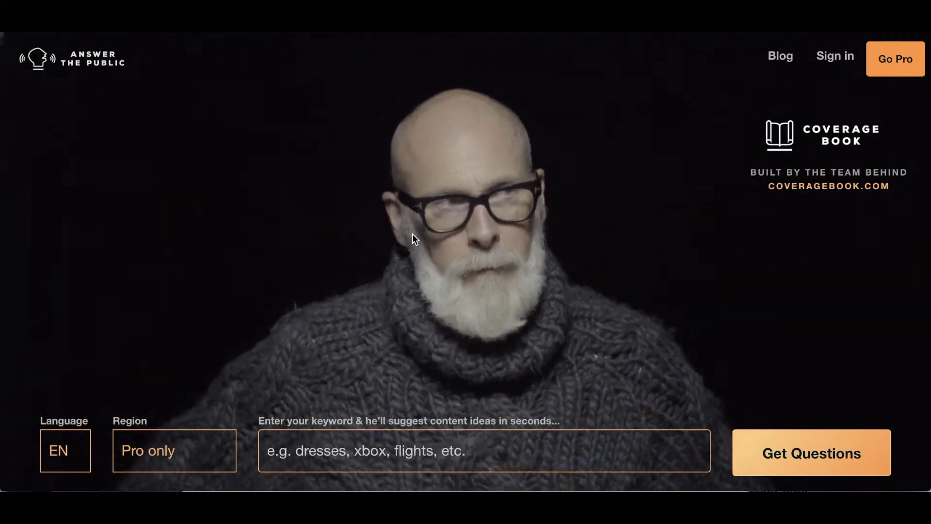
- Switch to the AnswerThePublic site and generate a question report for the keyword "chiropractic adjustment" in EN
{"action": "scroll", "coordinate": [413, 238], "scroll_direction": "down", "scroll_amount": 3}
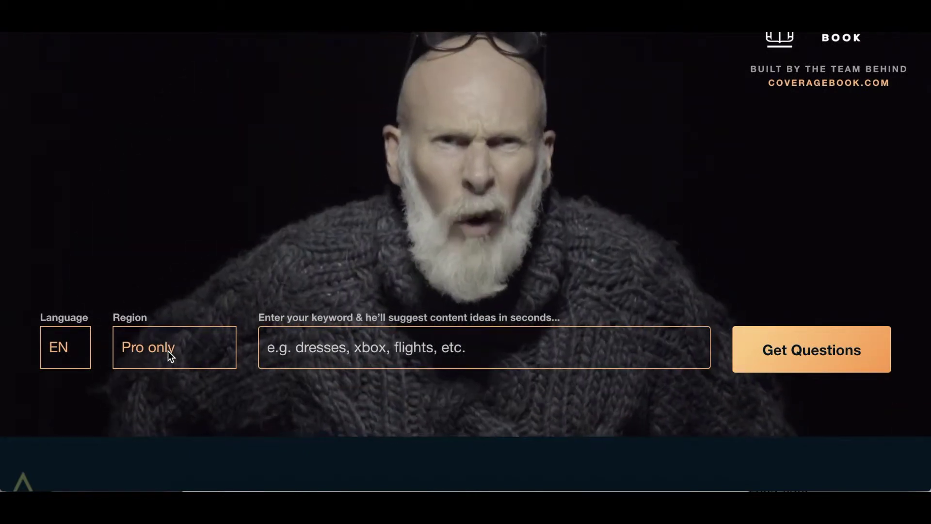
{"action": "scroll", "coordinate": [312, 246], "scroll_direction": "down", "scroll_amount": 1}
{"action": "scroll", "coordinate": [313, 245], "scroll_direction": "up", "scroll_amount": 4}
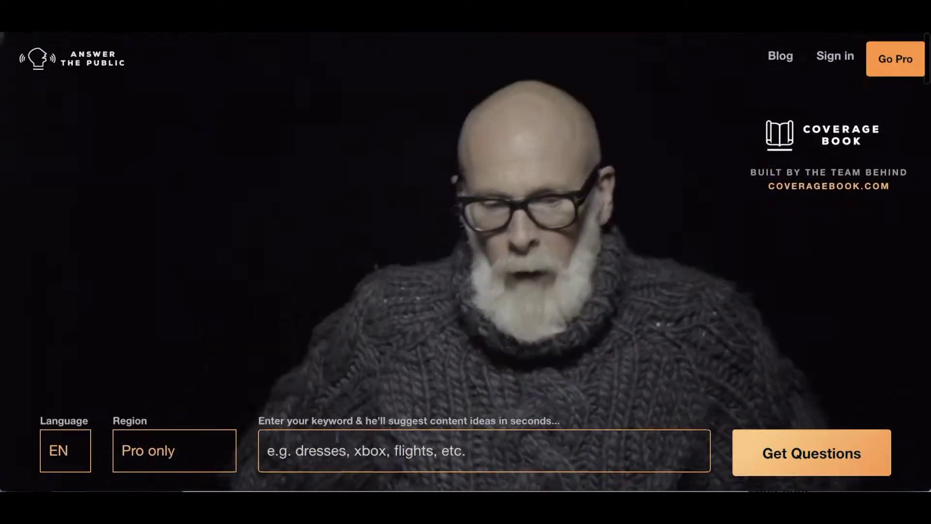
{"action": "left_click", "coordinate": [336, 437]}
{"action": "scroll", "coordinate": [341, 425], "scroll_direction": "down", "scroll_amount": 1}
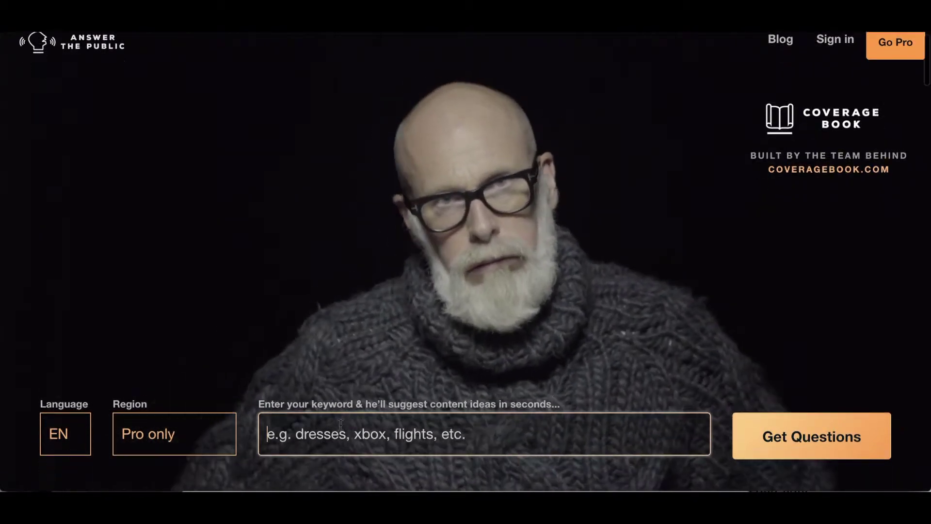
{"action": "type", "text": "chirpori"}
{"action": "key", "text": "BackSpace"}
{"action": "key", "text": "BackSpace"}
{"action": "key", "text": "BackSpace"}
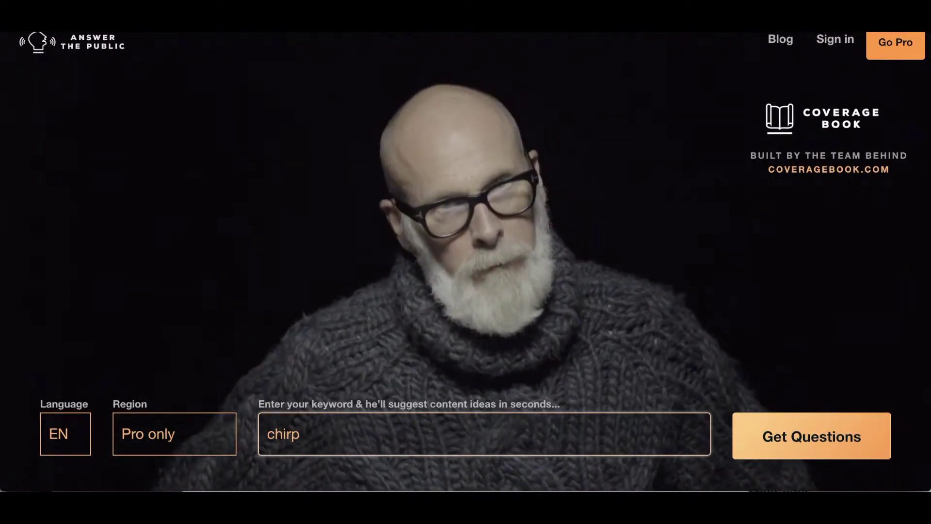
{"action": "key", "text": "BackSpace"}
{"action": "type", "text": "oprac"}
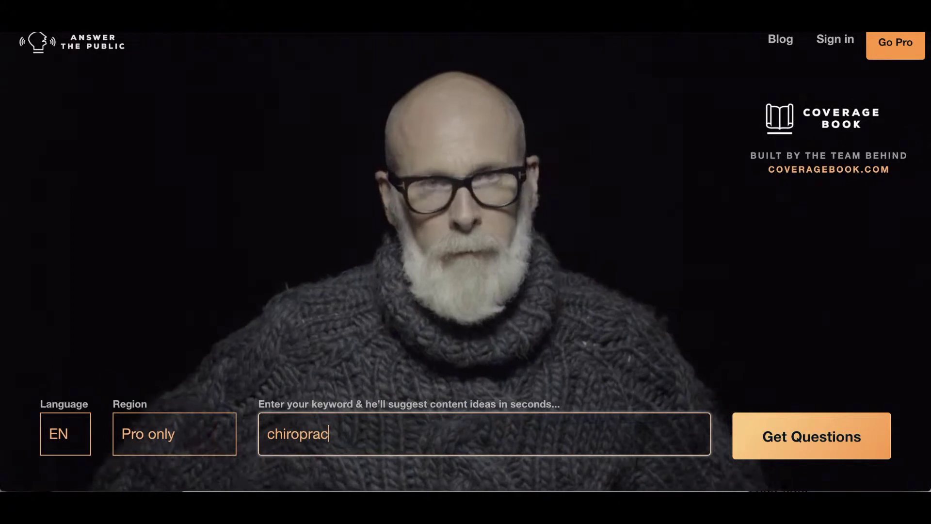
{"action": "type", "text": "tic adjustme"}
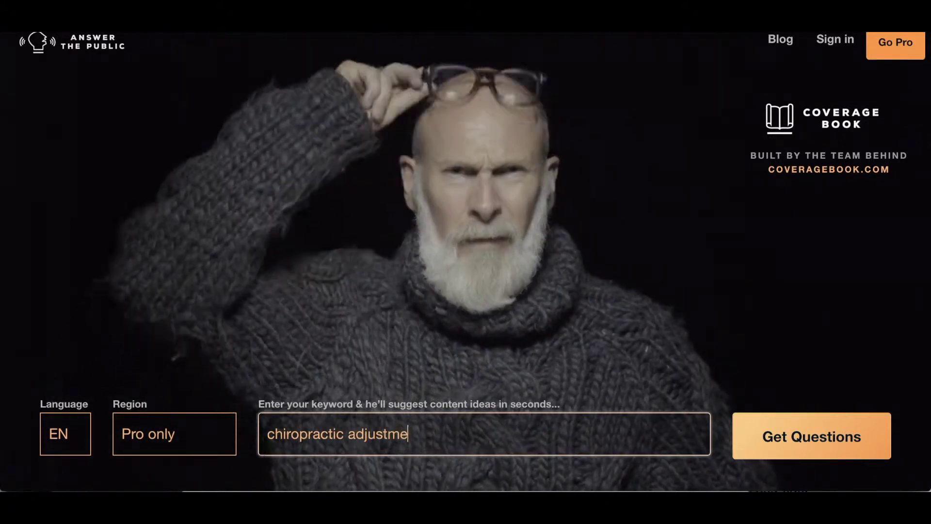
{"action": "type", "text": "nt"}
{"action": "key", "text": "Return"}
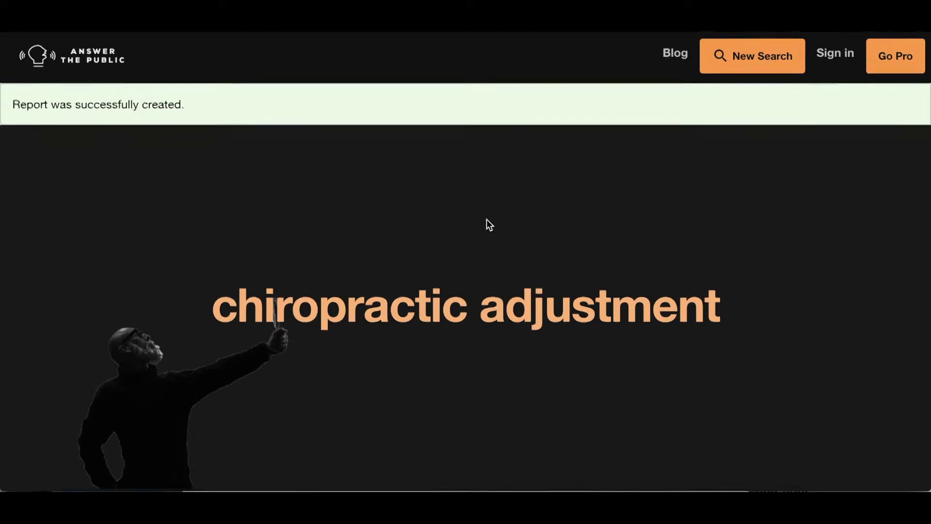
- Examine the questions visualisation of the chiropractic adjustment report, covering the what, can, will, why, how and when branches
{"action": "scroll", "coordinate": [486, 219], "scroll_direction": "down", "scroll_amount": 12}
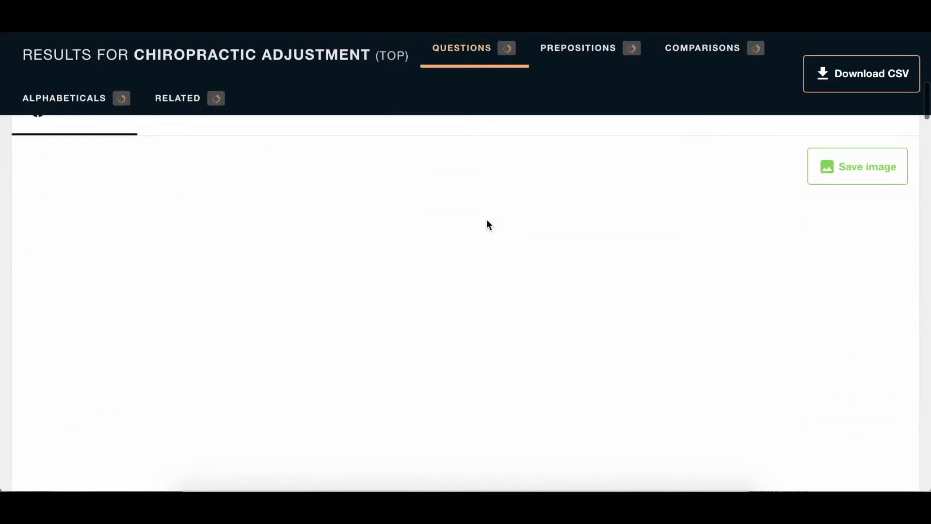
{"action": "scroll", "coordinate": [487, 224], "scroll_direction": "up", "scroll_amount": 3}
{"action": "scroll", "coordinate": [486, 224], "scroll_direction": "down", "scroll_amount": 2}
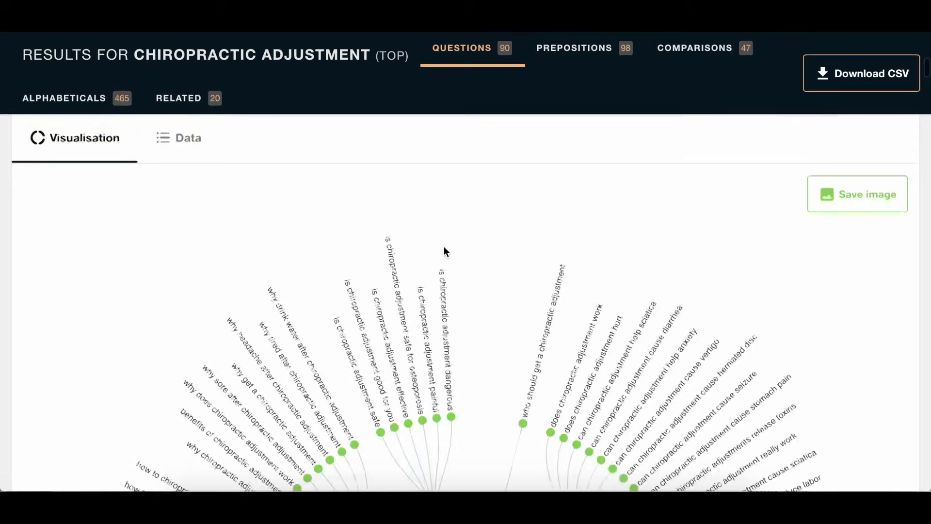
{"action": "scroll", "coordinate": [446, 251], "scroll_direction": "down", "scroll_amount": 4}
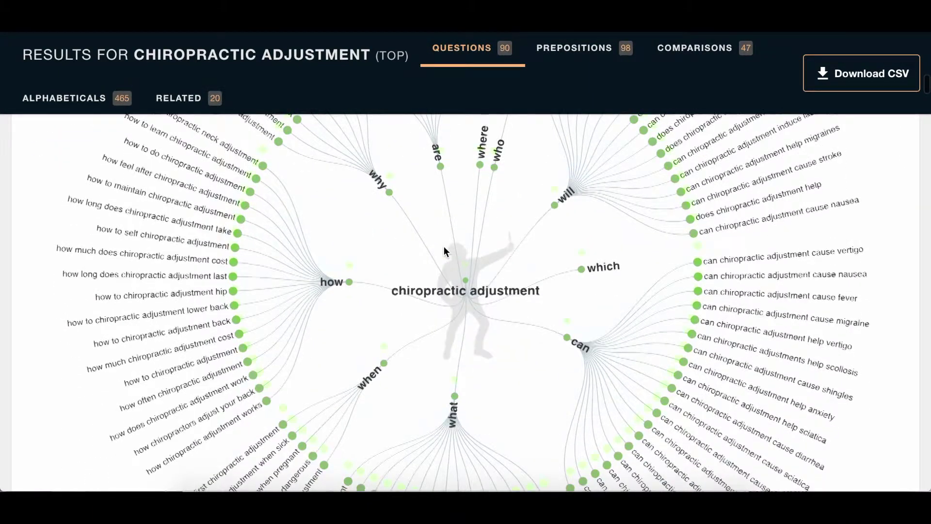
{"action": "scroll", "coordinate": [443, 246], "scroll_direction": "down", "scroll_amount": 5}
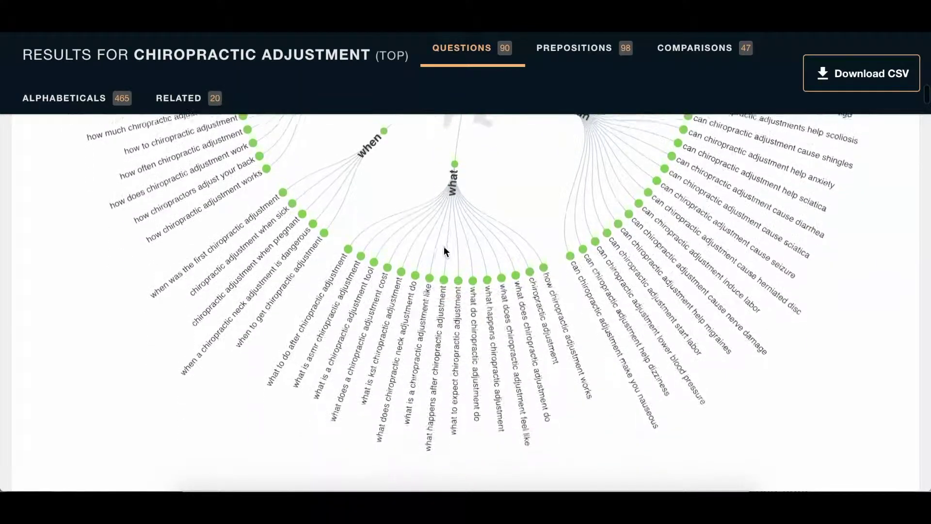
{"action": "scroll", "coordinate": [444, 246], "scroll_direction": "up", "scroll_amount": 1}
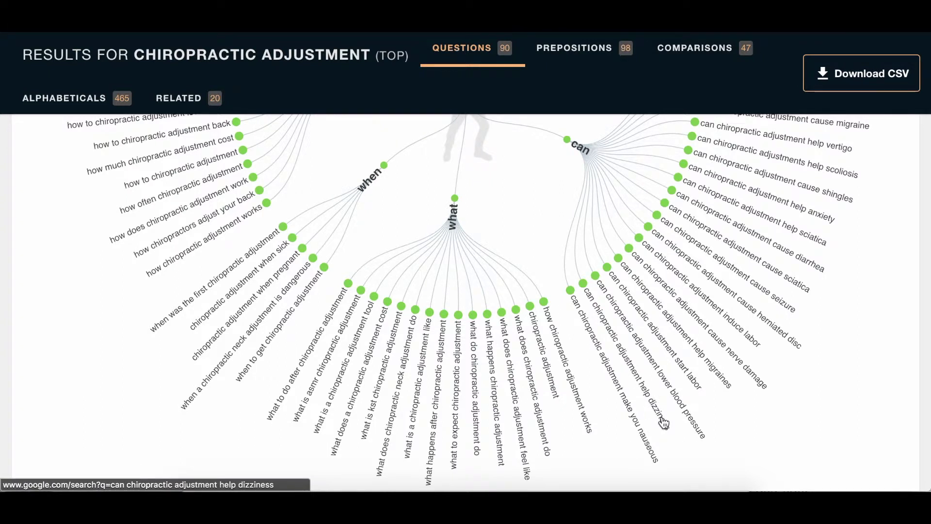
{"action": "scroll", "coordinate": [660, 412], "scroll_direction": "up", "scroll_amount": 1}
{"action": "scroll", "coordinate": [662, 417], "scroll_direction": "up", "scroll_amount": 2}
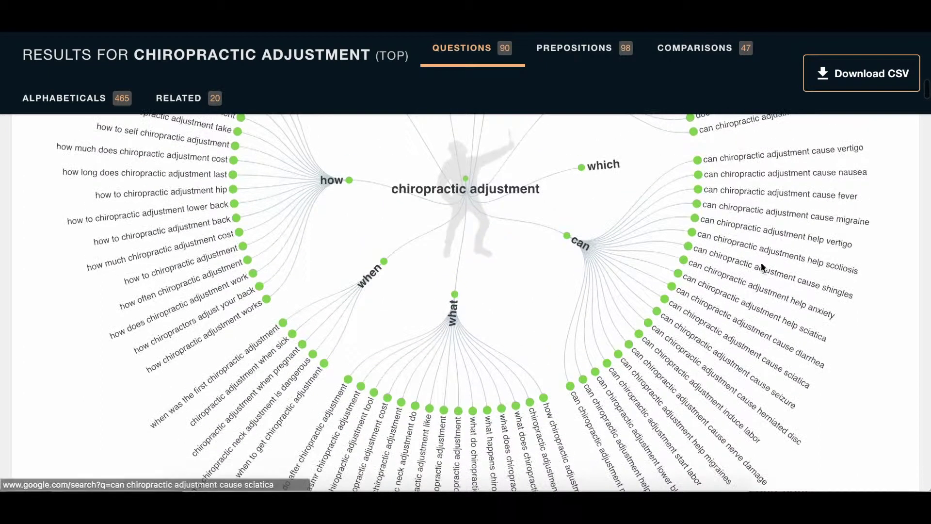
{"action": "scroll", "coordinate": [700, 215], "scroll_direction": "up", "scroll_amount": 4}
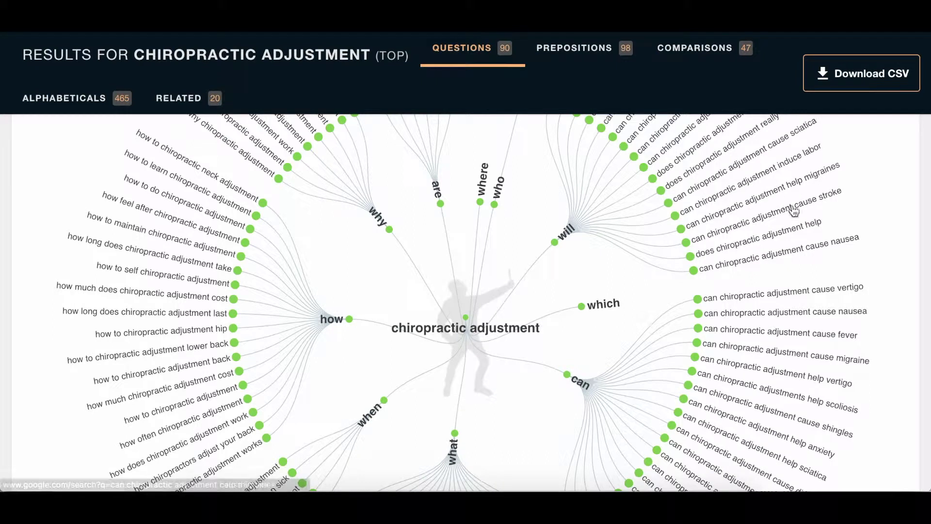
{"action": "scroll", "coordinate": [380, 261], "scroll_direction": "up", "scroll_amount": 1}
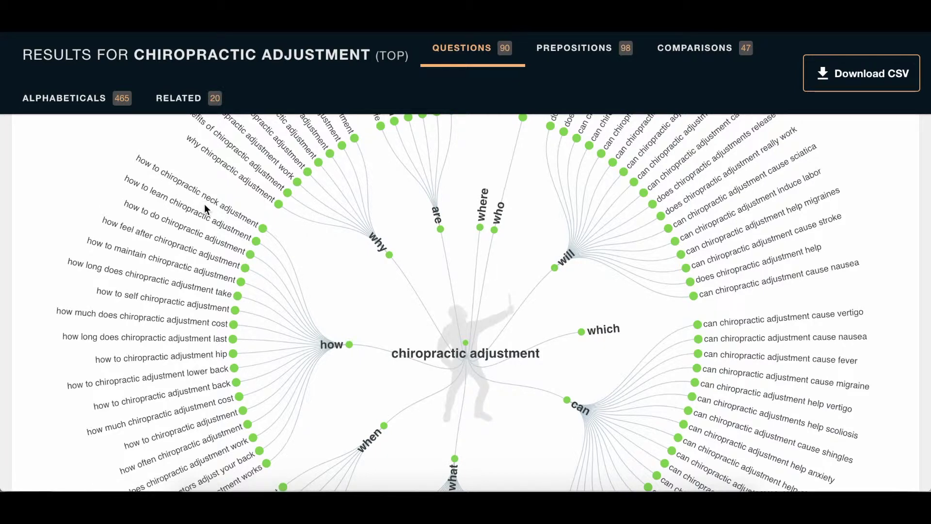
{"action": "scroll", "coordinate": [204, 204], "scroll_direction": "down", "scroll_amount": 1}
{"action": "scroll", "coordinate": [205, 204], "scroll_direction": "down", "scroll_amount": 2}
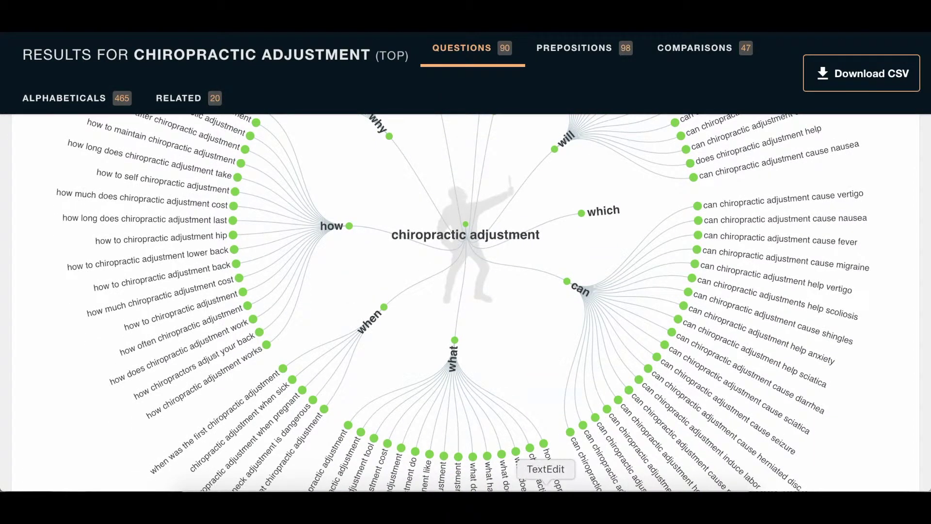
- Check the question list in TextEdit, then compare it with the how, when, what, why and are questions in the visualisation
{"action": "left_click", "coordinate": [546, 506]}
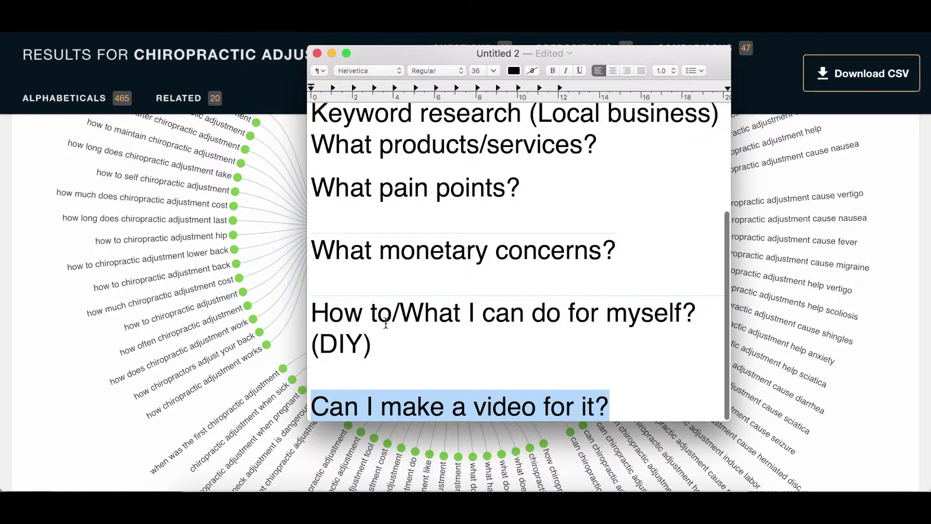
{"action": "left_click", "coordinate": [238, 214]}
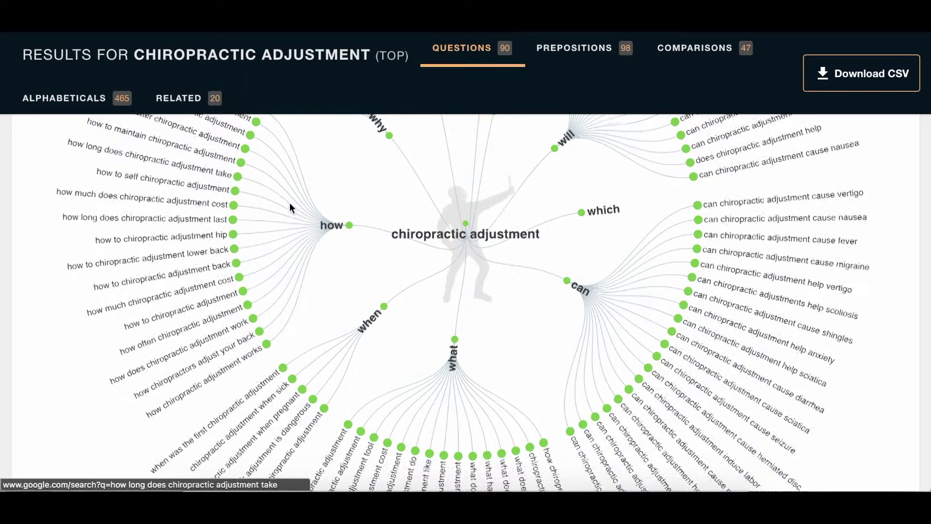
{"action": "scroll", "coordinate": [291, 207], "scroll_direction": "down", "scroll_amount": 5}
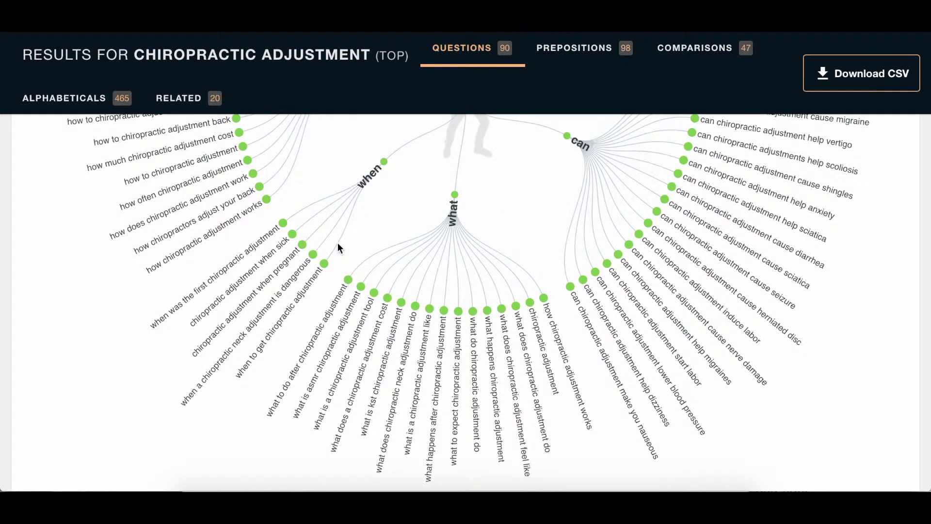
{"action": "scroll", "coordinate": [379, 198], "scroll_direction": "up", "scroll_amount": 6}
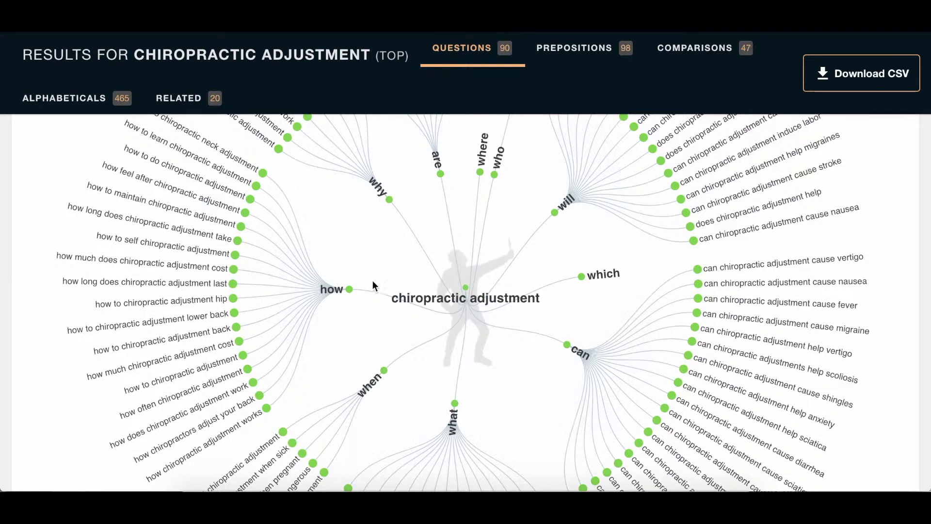
{"action": "scroll", "coordinate": [344, 301], "scroll_direction": "up", "scroll_amount": 5}
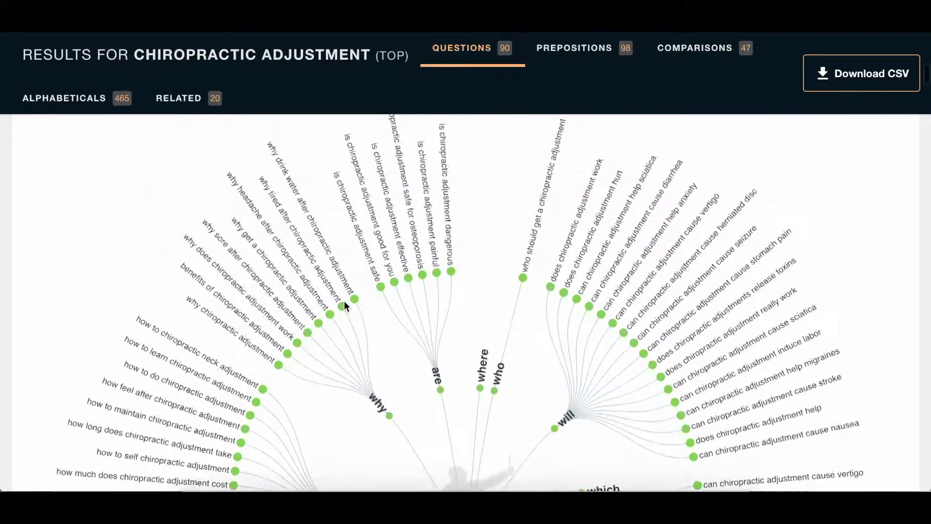
{"action": "scroll", "coordinate": [344, 301], "scroll_direction": "up", "scroll_amount": 3}
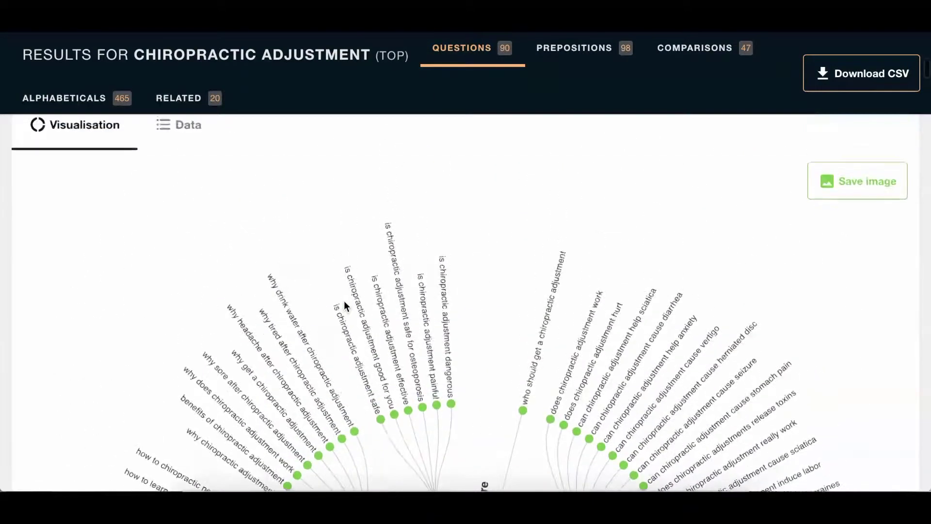
{"action": "scroll", "coordinate": [345, 306], "scroll_direction": "up", "scroll_amount": 3}
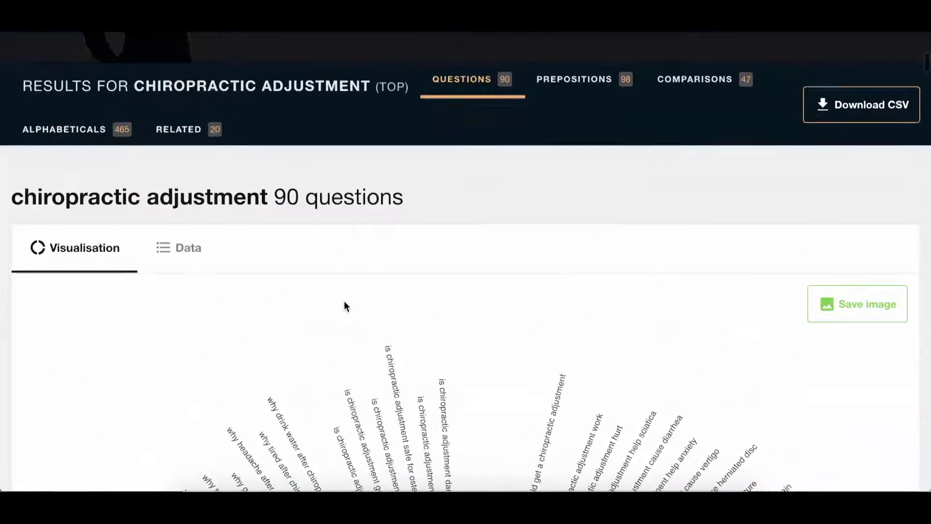
- Show the questions as data lists and copy the first six "can" questions, from "cause vertigo" to "help scoliosis"
{"action": "left_click", "coordinate": [182, 236]}
{"action": "scroll", "coordinate": [448, 239], "scroll_direction": "down", "scroll_amount": 7}
{"action": "scroll", "coordinate": [448, 240], "scroll_direction": "up", "scroll_amount": 4}
{"action": "left_click_drag", "start_coordinate": [374, 214], "coordinate": [461, 326]}
{"action": "key", "text": "super+c"}
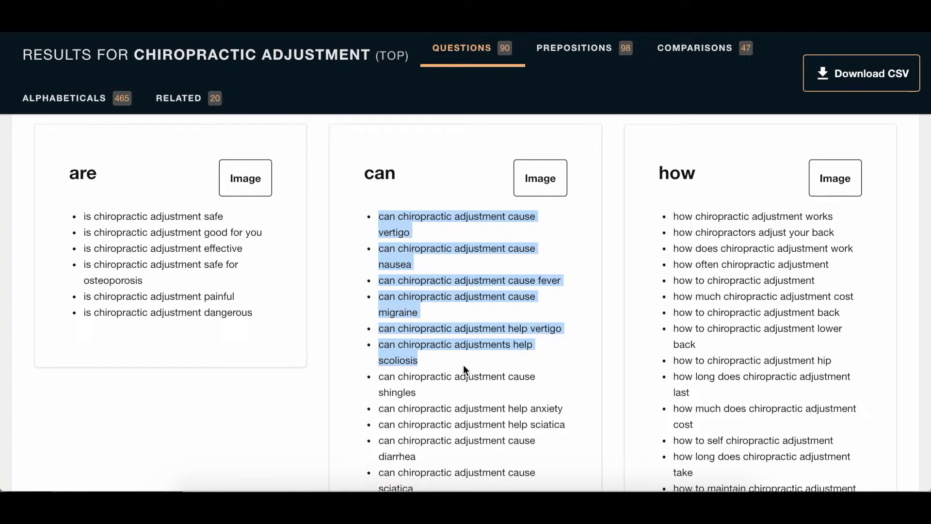
- Paste the copied "can" questions on a new line below "What products/services?" in the TextEdit notes
{"action": "left_click", "coordinate": [544, 504]}
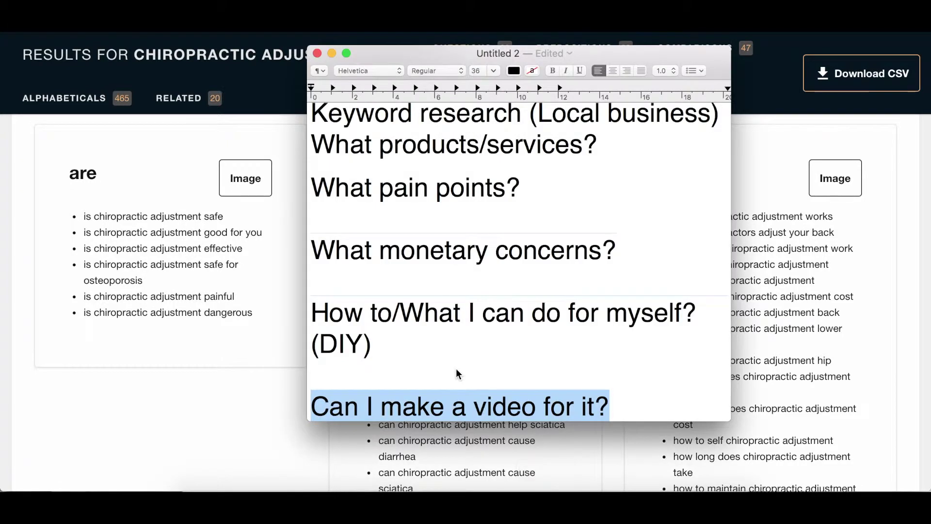
{"action": "scroll", "coordinate": [485, 373], "scroll_direction": "up", "scroll_amount": 5}
{"action": "left_click", "coordinate": [626, 315]}
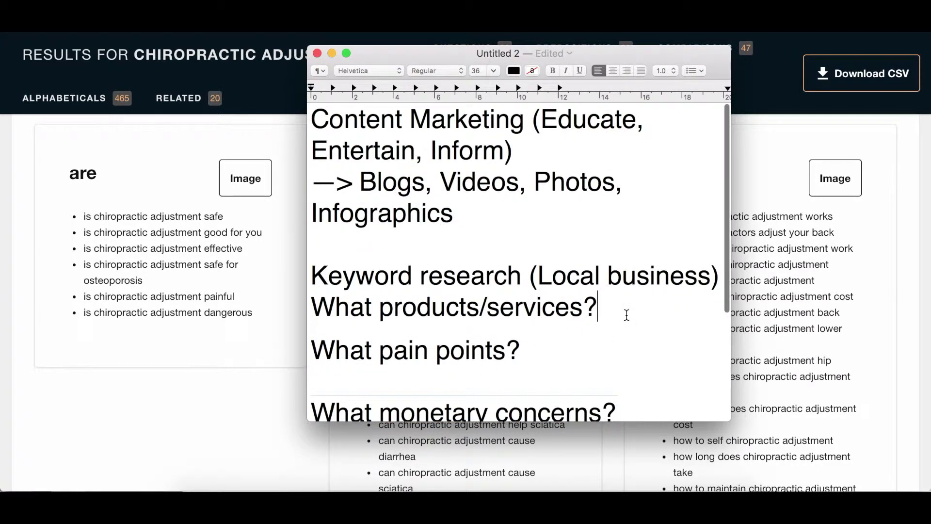
{"action": "key", "text": "Return"}
{"action": "key", "text": "super+v"}
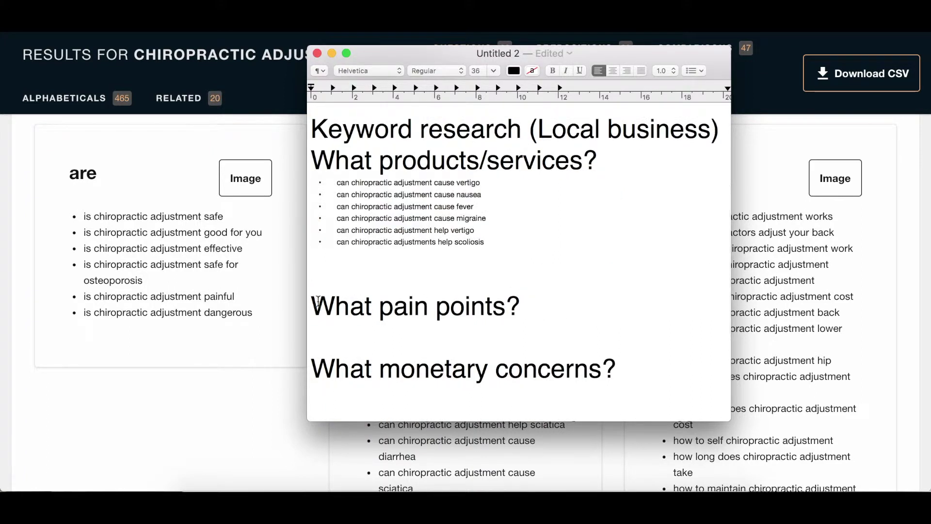
- Copy all six "are" questions from the AnswerThePublic report and add them to the end of the list in the TextEdit notes
{"action": "key", "text": "super+Tab"}
{"action": "scroll", "coordinate": [330, 257], "scroll_direction": "down", "scroll_amount": 2}
{"action": "left_click_drag", "start_coordinate": [254, 259], "coordinate": [79, 165]}
{"action": "key", "text": "super+c"}
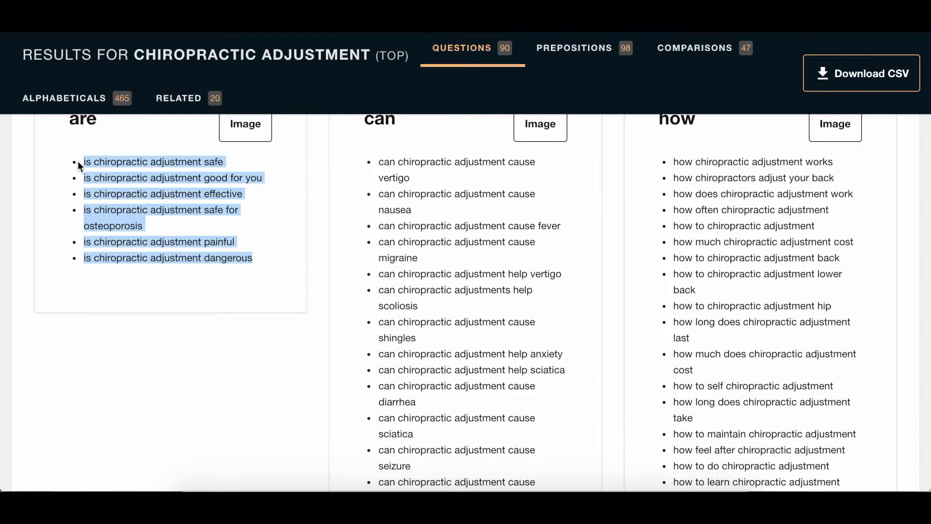
{"action": "left_click", "coordinate": [544, 485]}
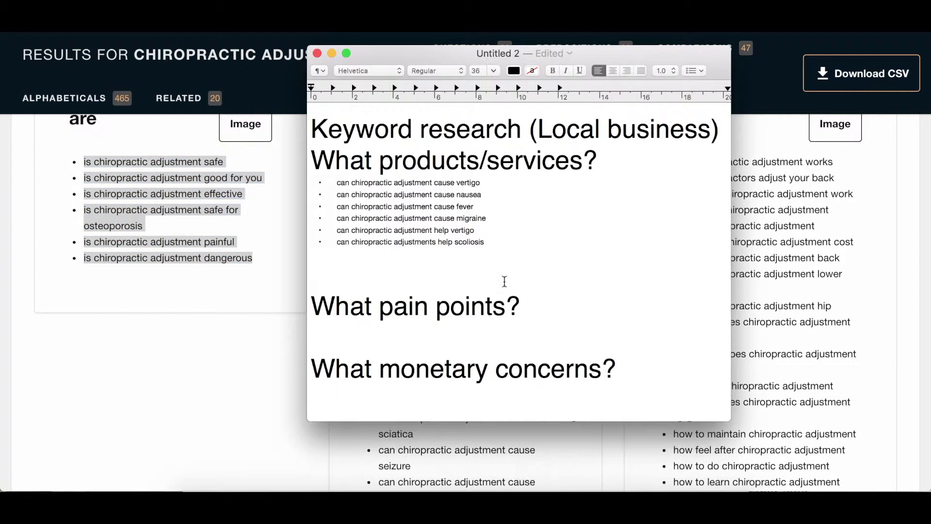
{"action": "key", "text": "super+v"}
- Copy the first eight "what" questions, through "what happens after chiropractic adjustment", and append them to the list in the TextEdit notes
{"action": "left_click", "coordinate": [847, 335]}
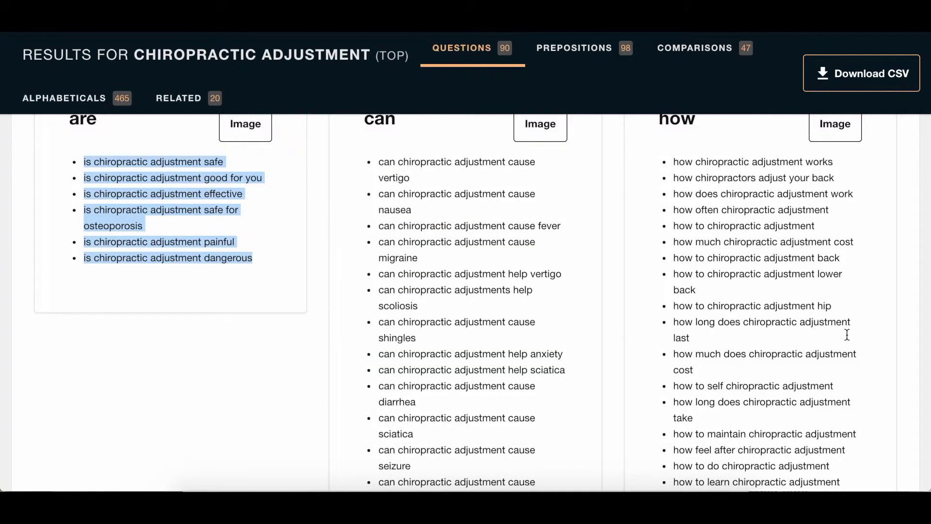
{"action": "scroll", "coordinate": [641, 233], "scroll_direction": "down", "scroll_amount": 10}
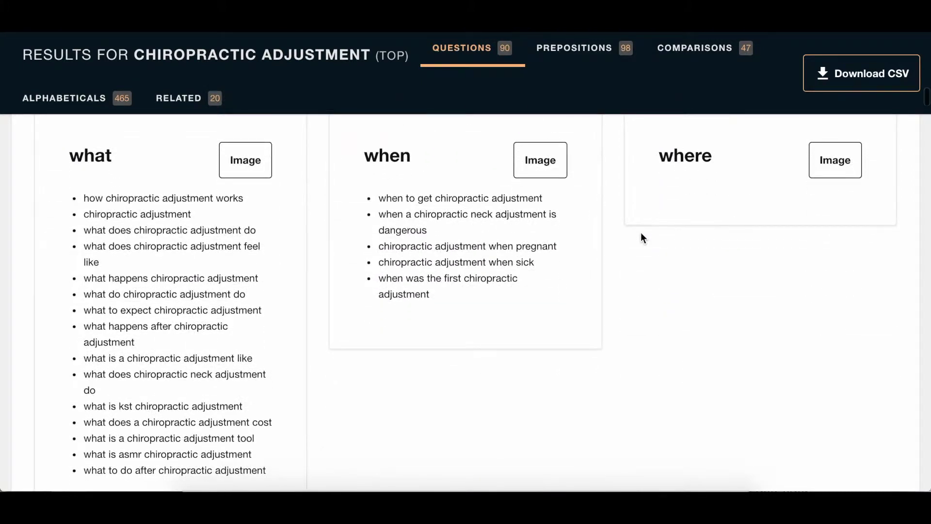
{"action": "left_click_drag", "start_coordinate": [74, 199], "coordinate": [172, 343]}
{"action": "key", "text": "super+c"}
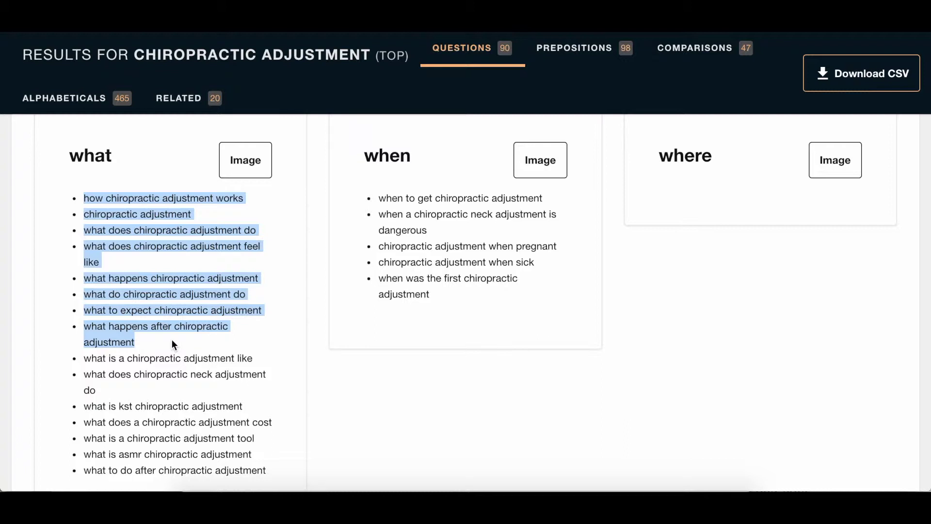
{"action": "left_click", "coordinate": [544, 502]}
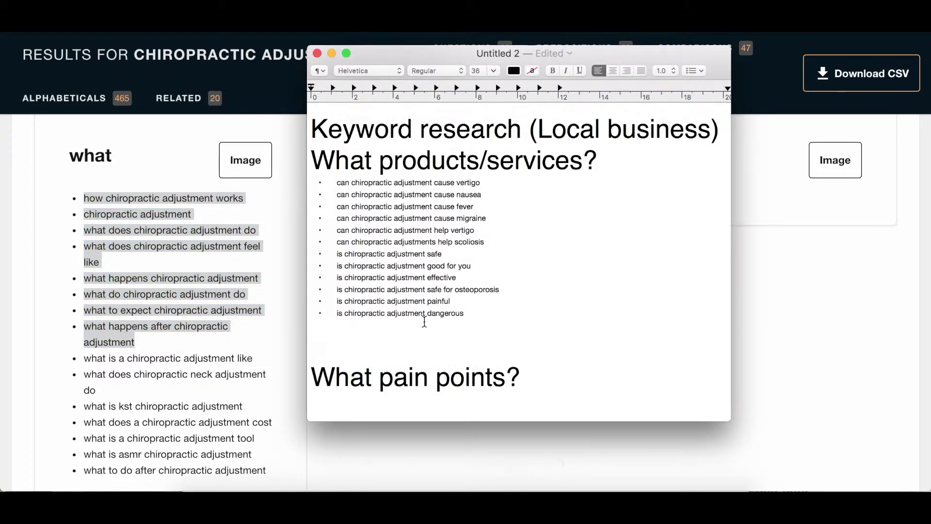
{"action": "key", "text": "super+v"}
{"action": "scroll", "coordinate": [431, 273], "scroll_direction": "up", "scroll_amount": 5}
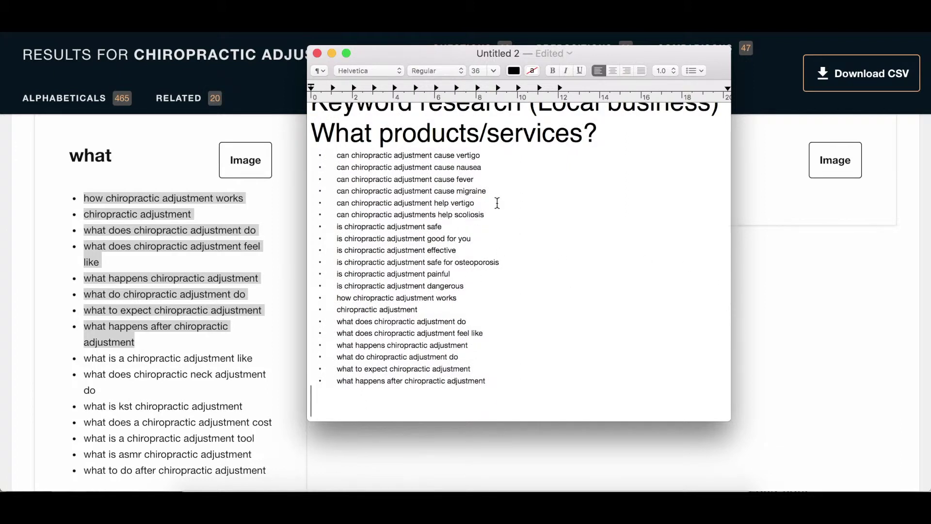
- Open Find new keywords in Google Ads Keyword Planner and copy "is chiropractic adjustment good for you" from the TextEdit notes
{"action": "left_click", "coordinate": [809, 335]}
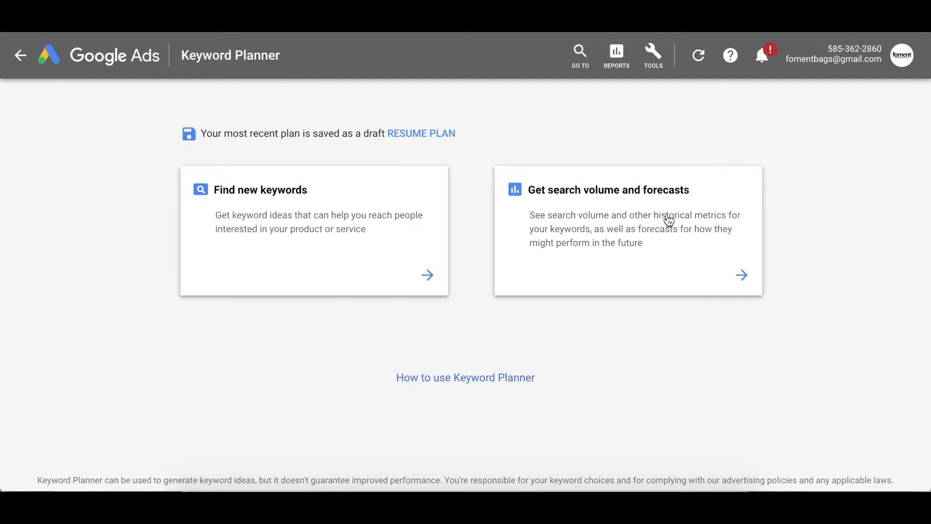
{"action": "left_click", "coordinate": [378, 256]}
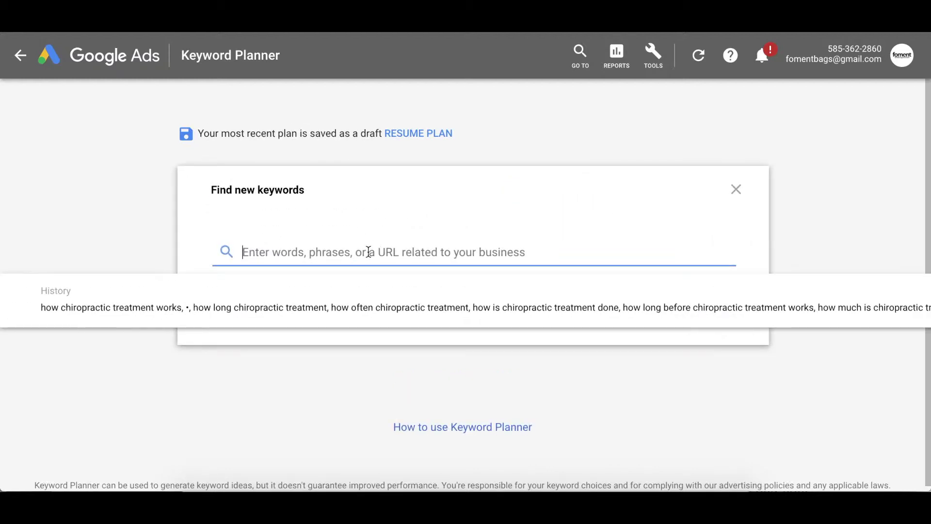
{"action": "left_click", "coordinate": [543, 504]}
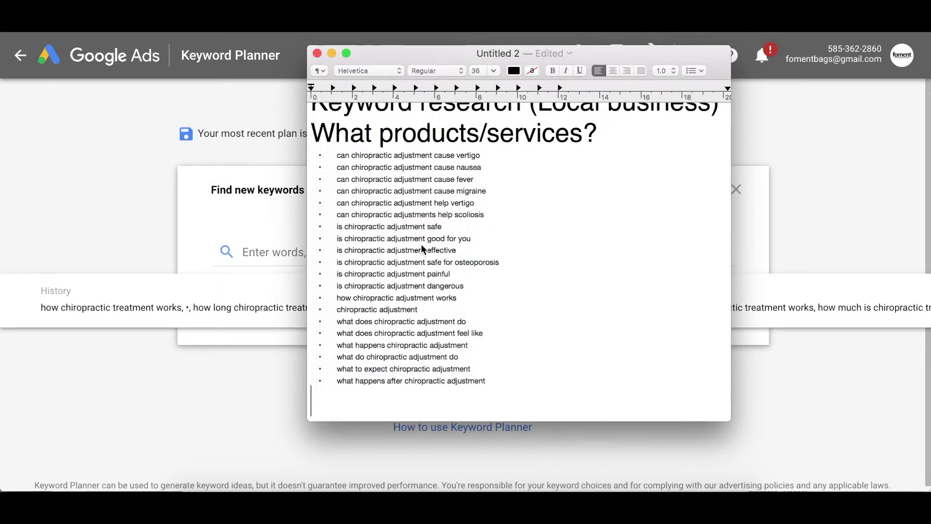
{"action": "left_click_drag", "start_coordinate": [471, 239], "coordinate": [330, 238]}
{"action": "key", "text": "super+c"}
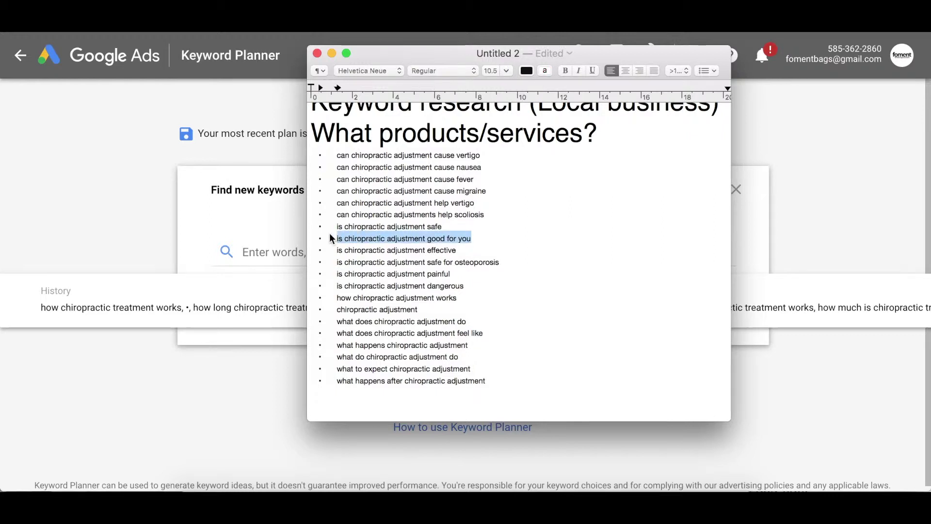
- Get keyword ideas for the copied question "is chiropractic adjustment good for you" and collapse the side navigation
{"action": "left_click", "coordinate": [64, 228]}
{"action": "left_click", "coordinate": [248, 257]}
{"action": "key", "text": "super+v"}
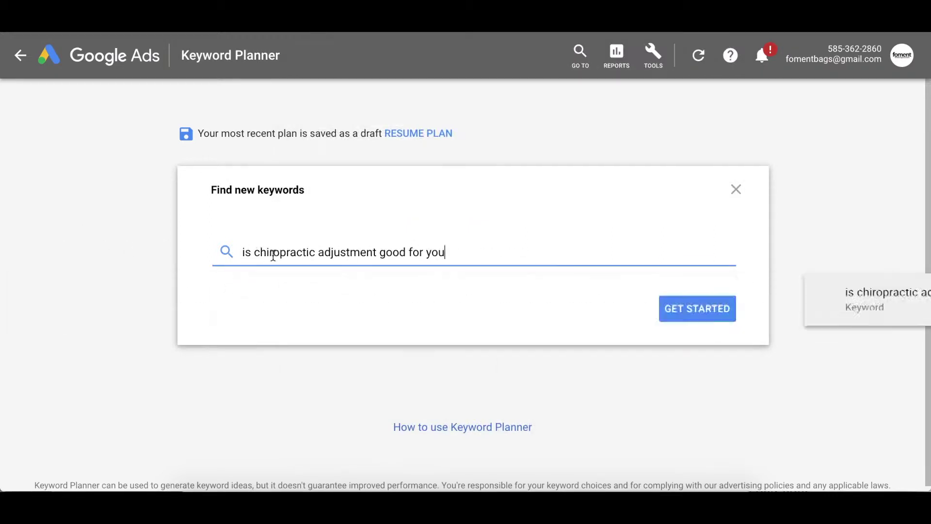
{"action": "key", "text": "Return"}
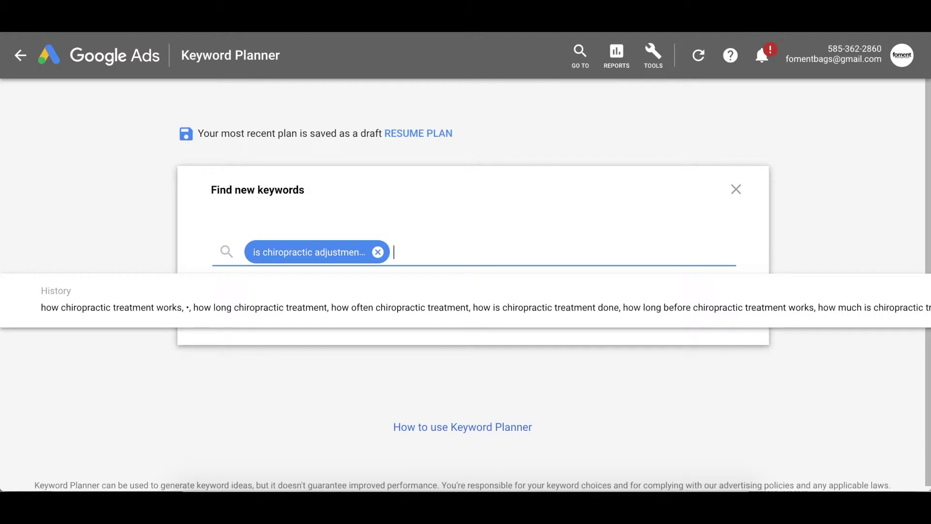
{"action": "key", "text": "Return"}
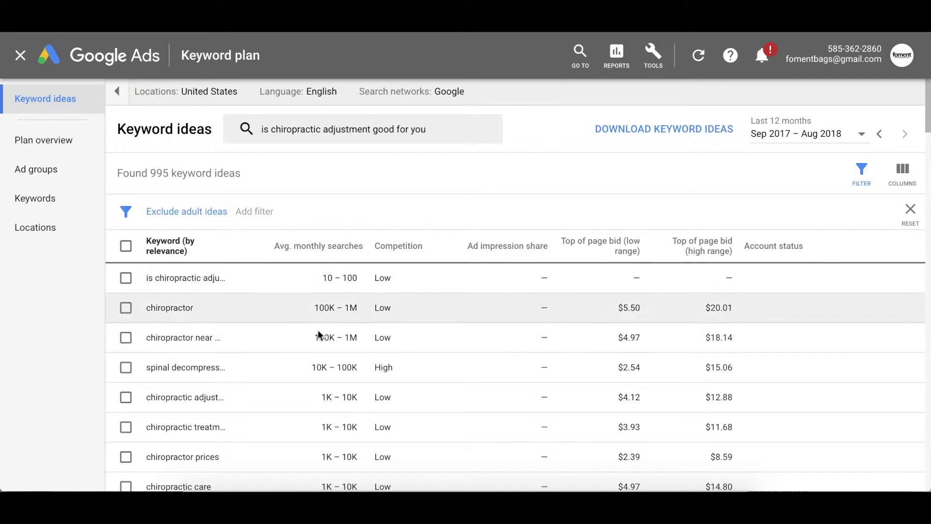
{"action": "left_click", "coordinate": [117, 91]}
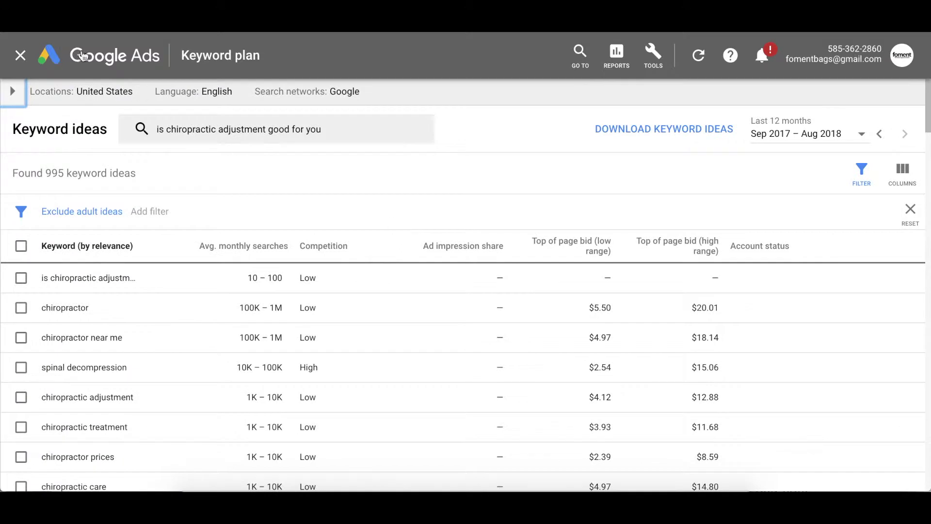
- Return to the Keyword Planner start page and get search volume and forecasts for "is chiropractic adjustment good for you"
{"action": "left_click", "coordinate": [20, 56]}
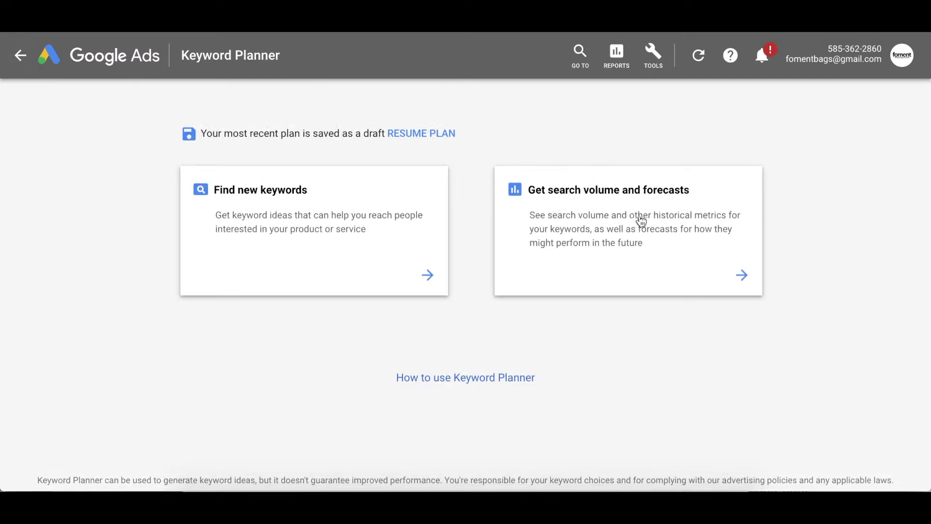
{"action": "left_click", "coordinate": [734, 279]}
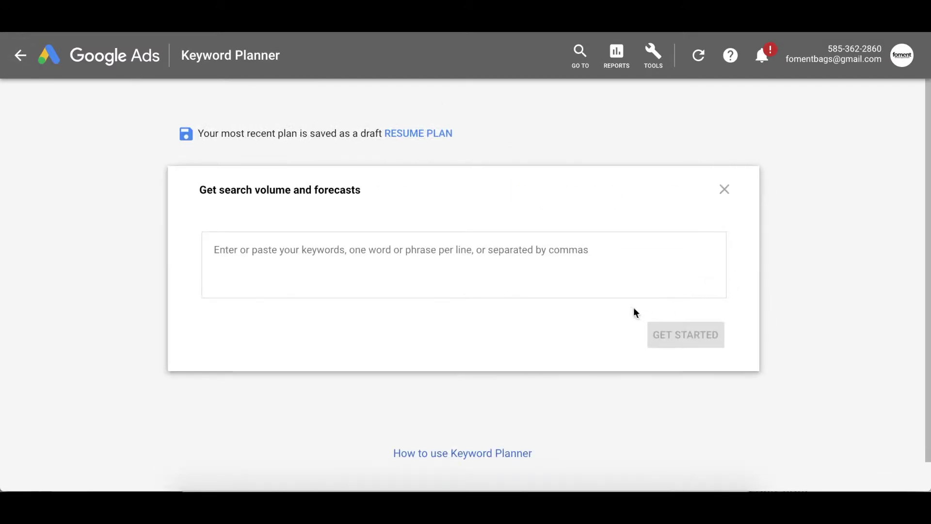
{"action": "type", "text": "is chiropractic adjustment good for you"}
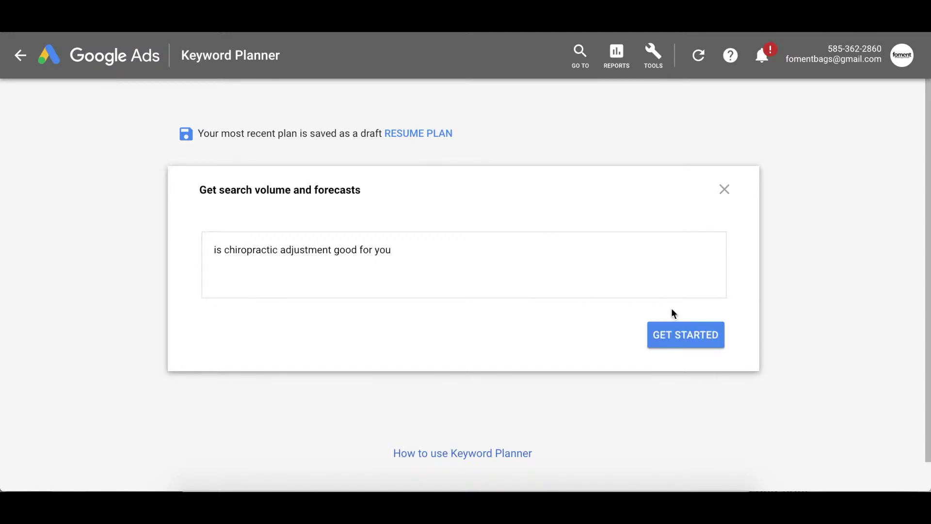
{"action": "left_click", "coordinate": [686, 338]}
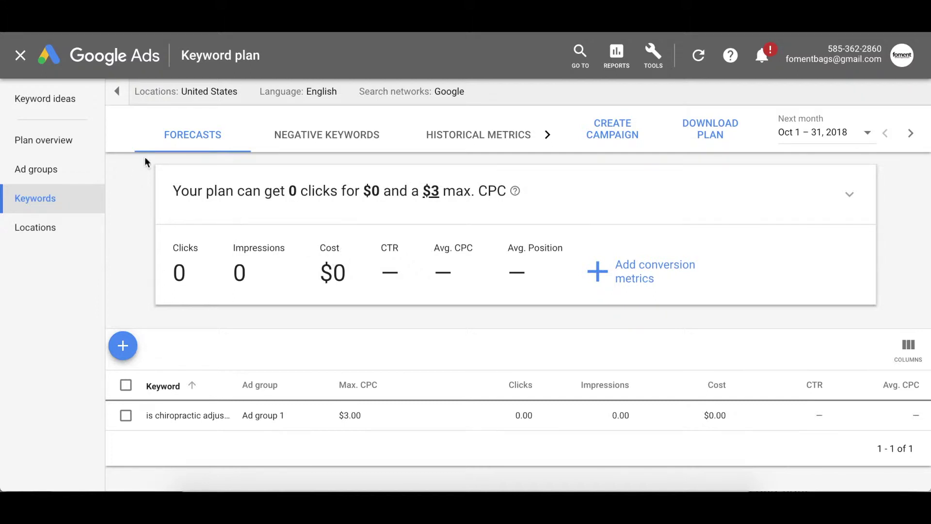
{"action": "left_click", "coordinate": [118, 91]}
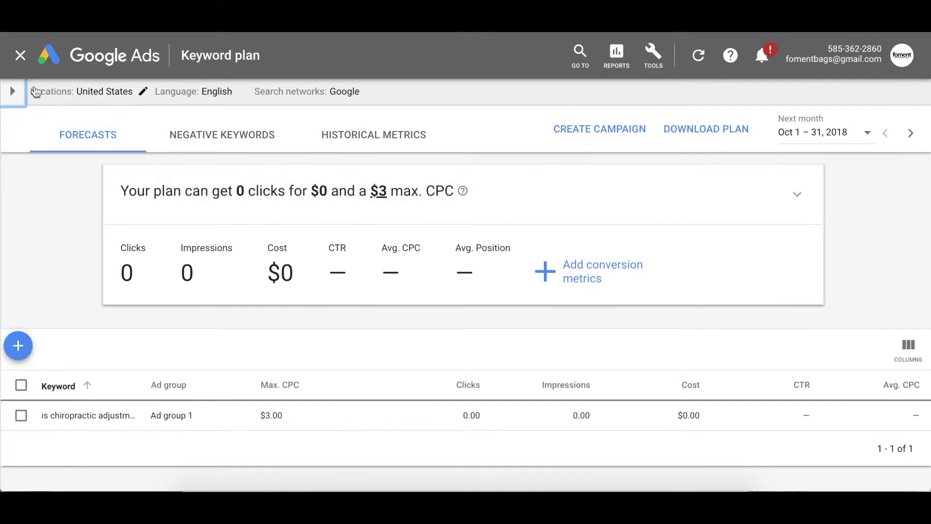
{"action": "left_click", "coordinate": [12, 91]}
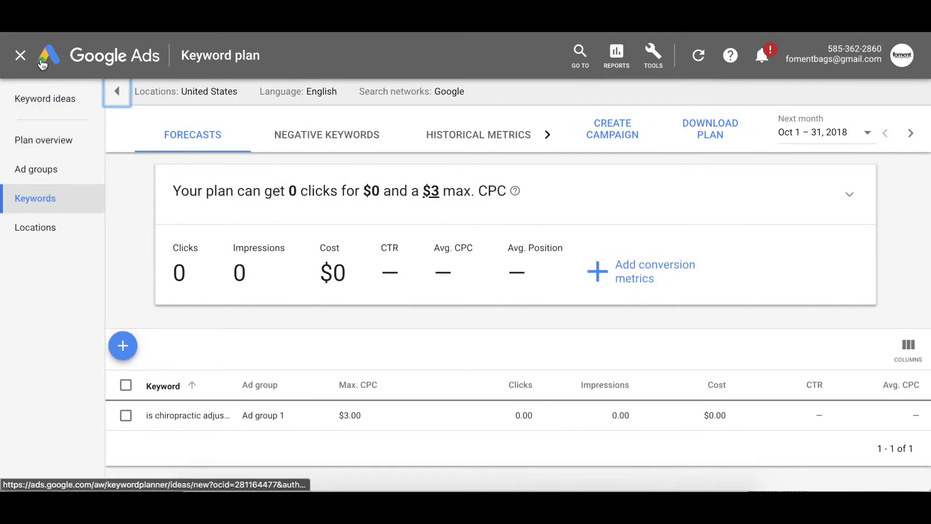
- Leave the forecast plan and find new keyword ideas again for "is chiropractic adjustment good for you"
{"action": "left_click", "coordinate": [19, 54]}
{"action": "left_click", "coordinate": [318, 253]}
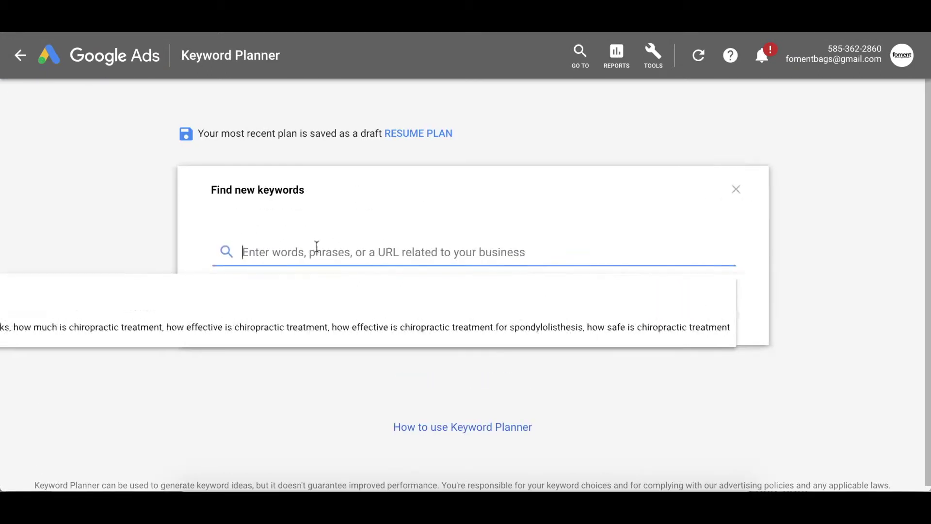
{"action": "key", "text": "ctrl+v"}
{"action": "key", "text": "Return"}
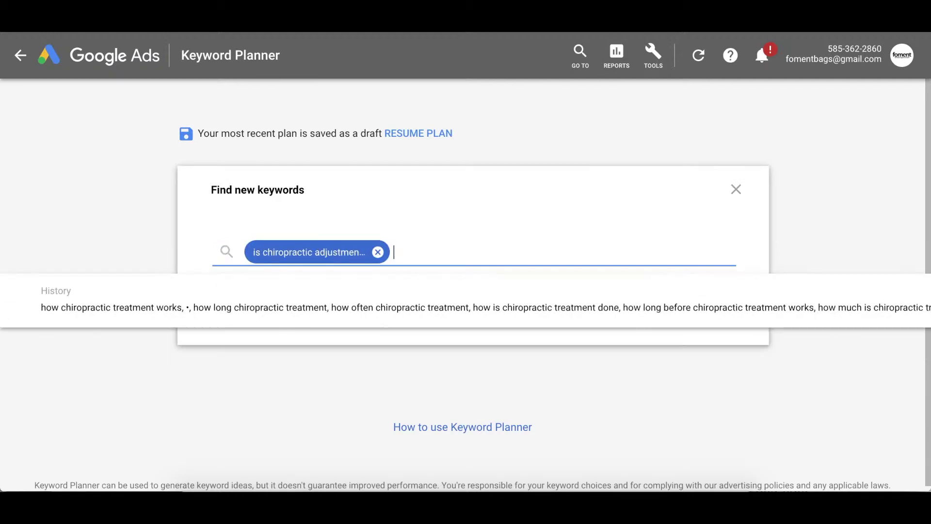
{"action": "left_click", "coordinate": [809, 289]}
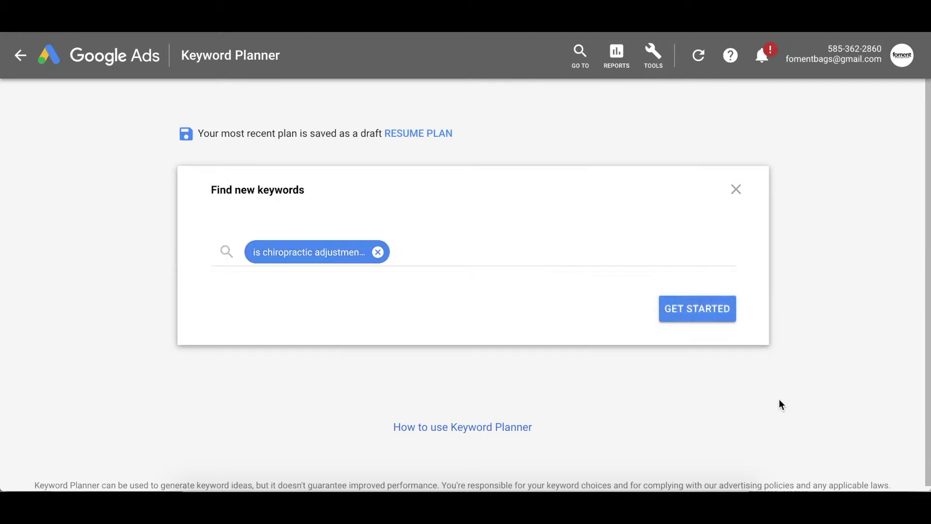
{"action": "left_click", "coordinate": [720, 316]}
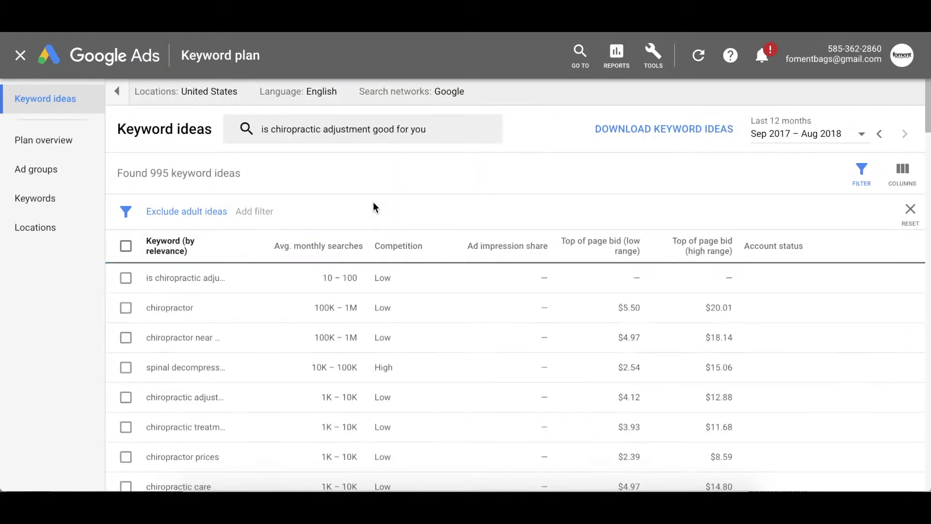
- Sort the keyword ideas by average monthly searches, highest first, and review the top keywords
{"action": "left_click", "coordinate": [337, 250]}
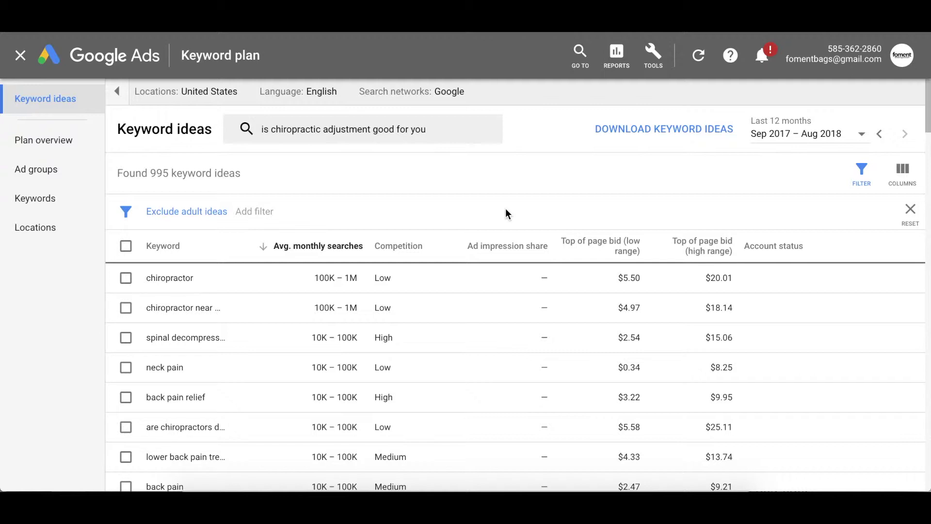
{"action": "scroll", "coordinate": [443, 304], "scroll_direction": "down", "scroll_amount": 3}
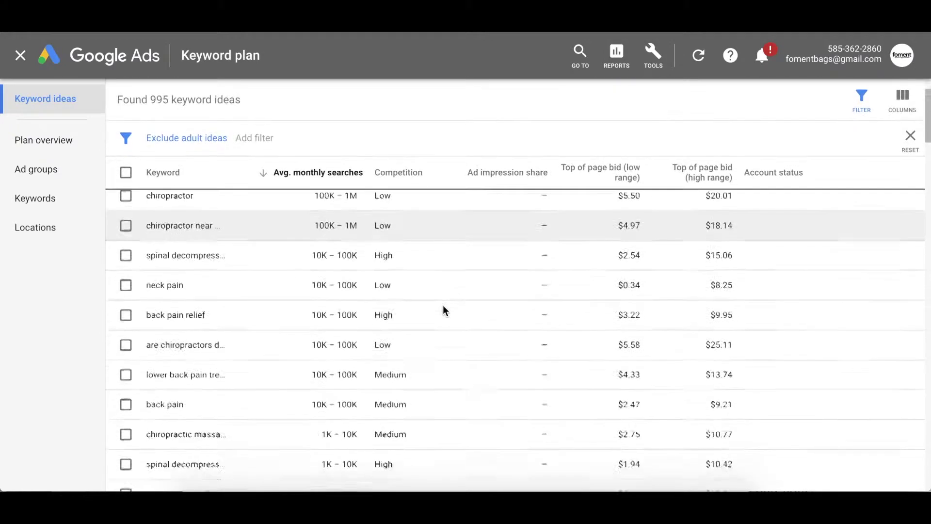
{"action": "scroll", "coordinate": [443, 304], "scroll_direction": "up", "scroll_amount": 3}
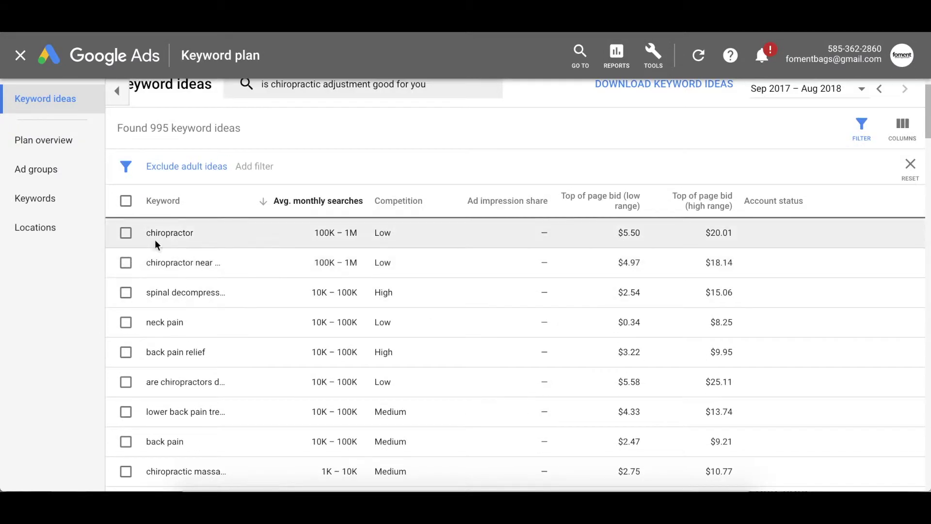
{"action": "scroll", "coordinate": [193, 307], "scroll_direction": "down", "scroll_amount": 1}
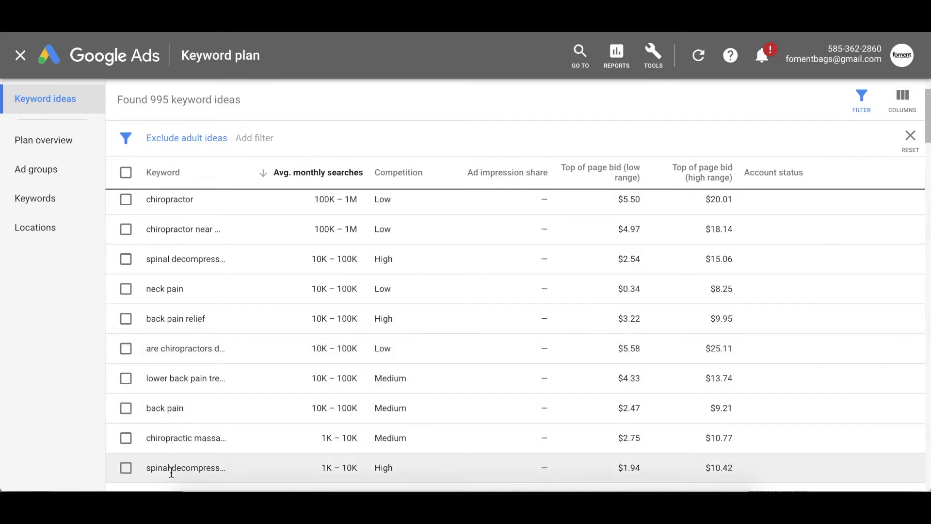
{"action": "left_click", "coordinate": [126, 172]}
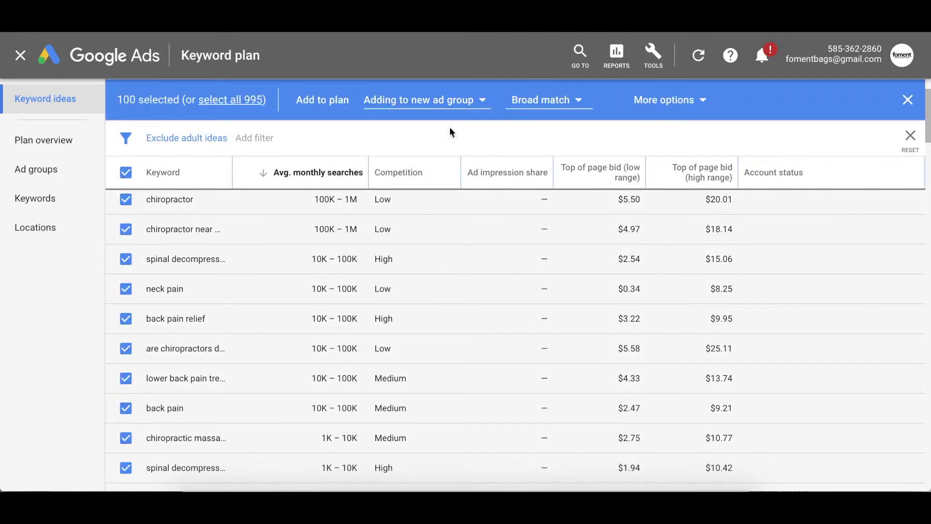
{"action": "left_click", "coordinate": [661, 102]}
{"action": "left_click", "coordinate": [526, 134]}
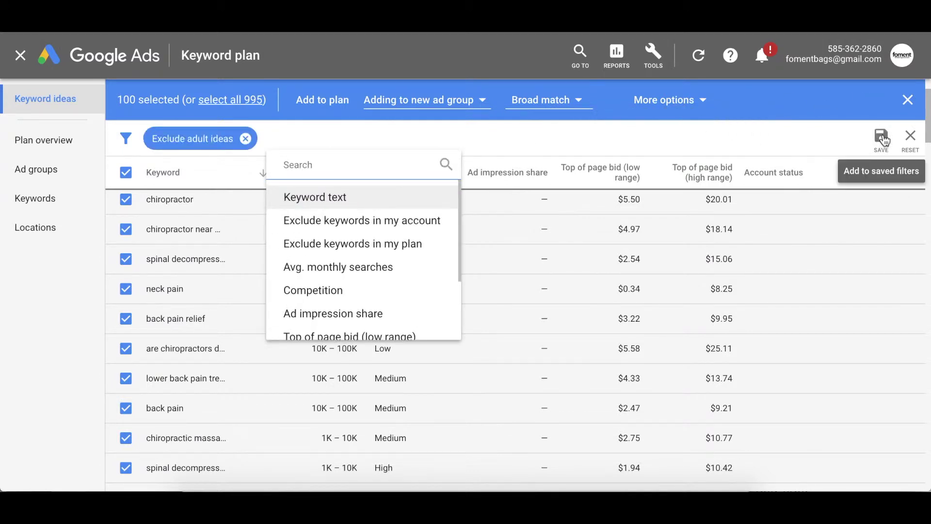
{"action": "left_click", "coordinate": [908, 100]}
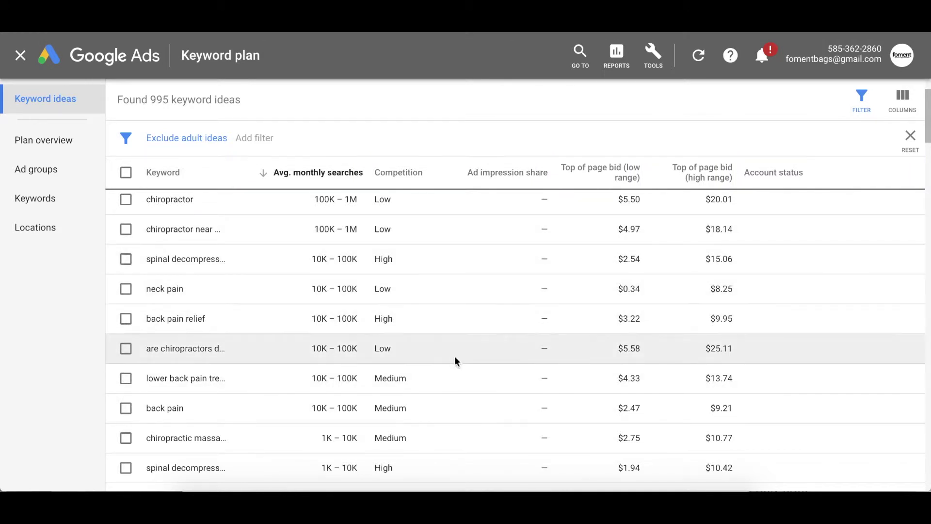
- Compare the question list in the TextEdit notes with the keyword ideas and their average monthly searches
{"action": "left_click", "coordinate": [545, 488]}
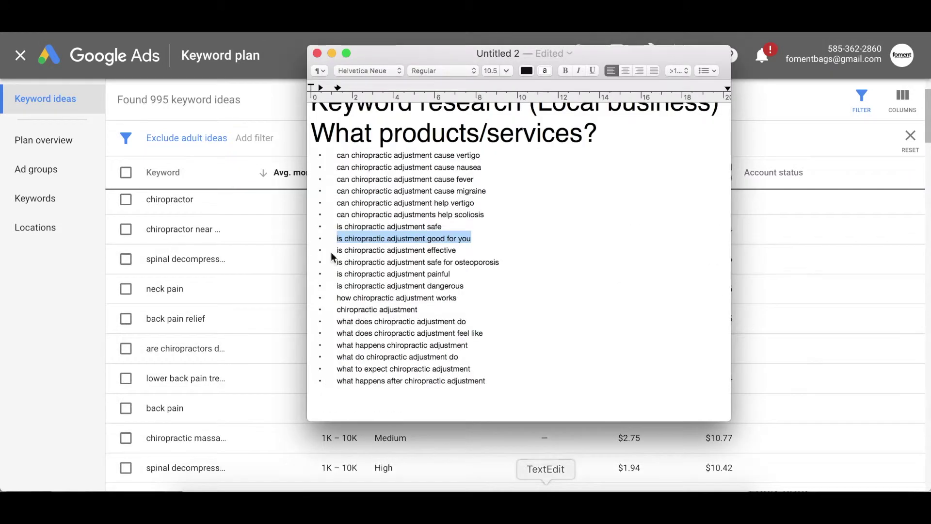
{"action": "left_click", "coordinate": [275, 205]}
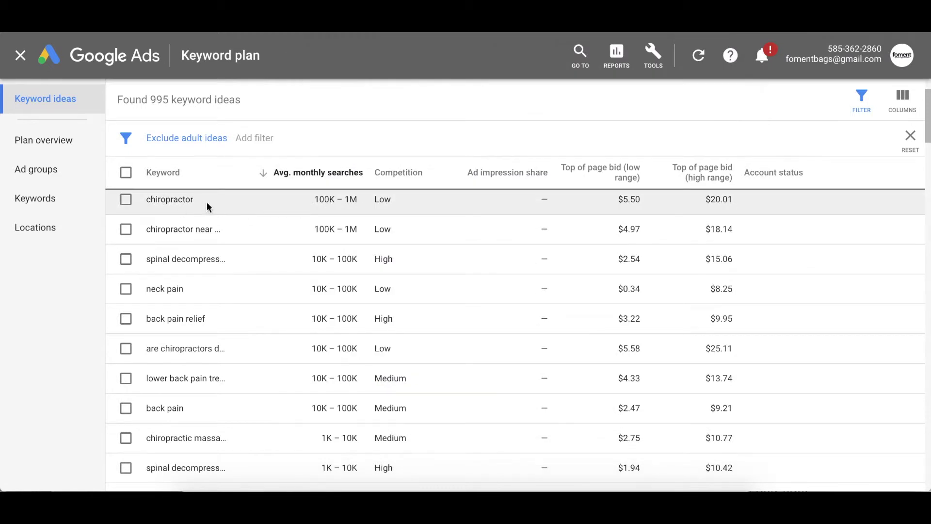
{"action": "left_click", "coordinate": [546, 488]}
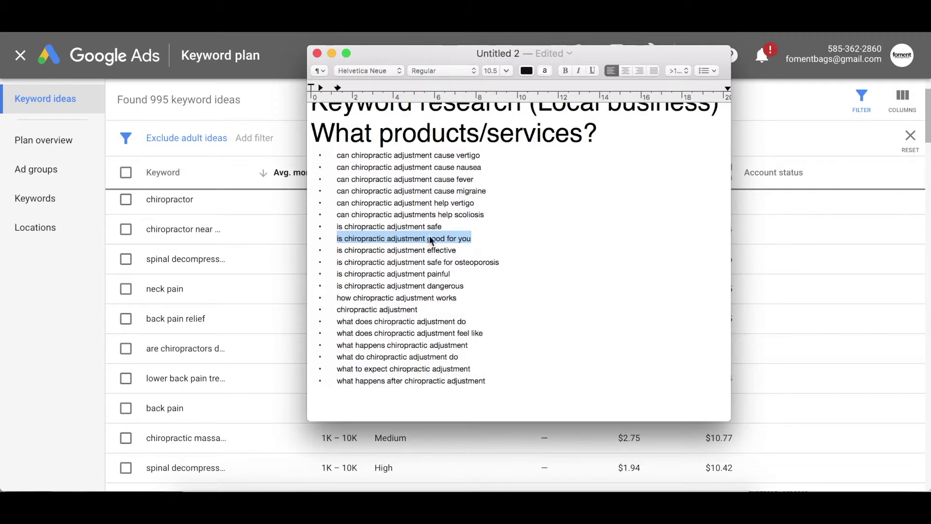
{"action": "left_click", "coordinate": [276, 244]}
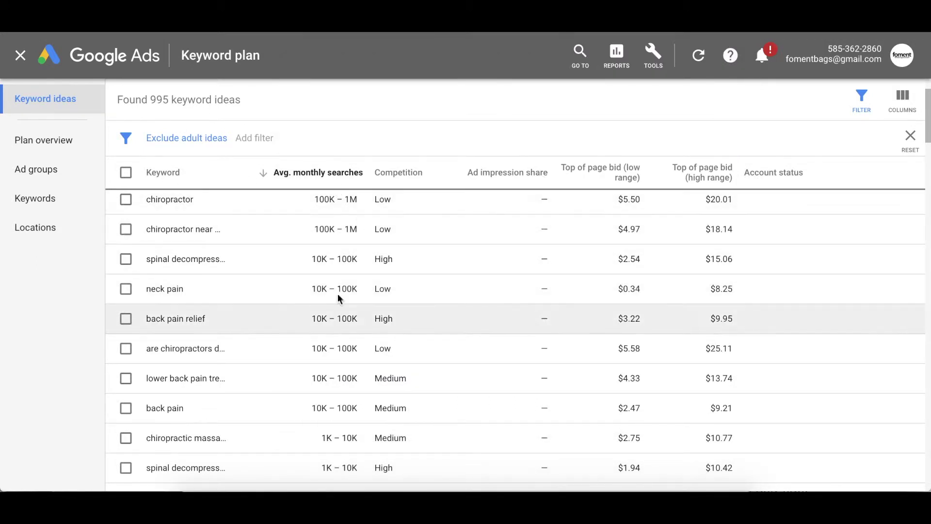
{"action": "left_click", "coordinate": [544, 485]}
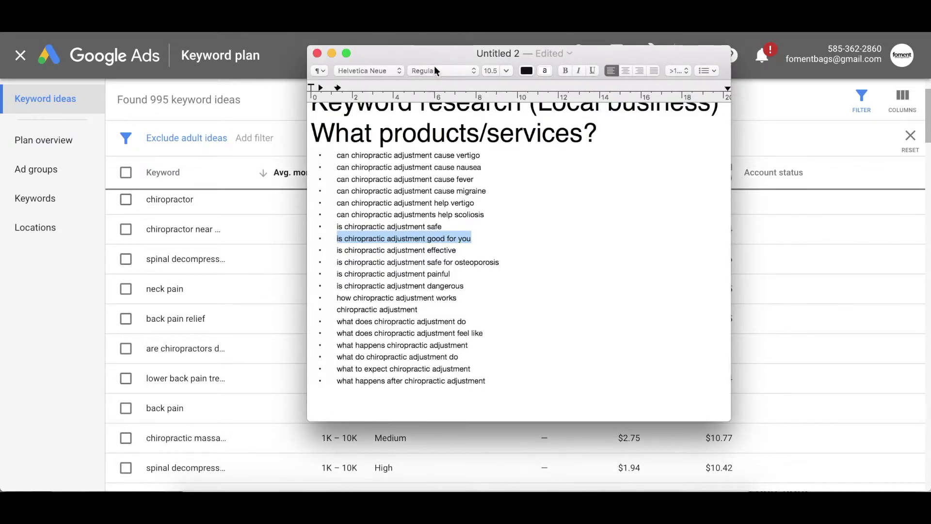
{"action": "scroll", "coordinate": [401, 236], "scroll_direction": "down", "scroll_amount": 2}
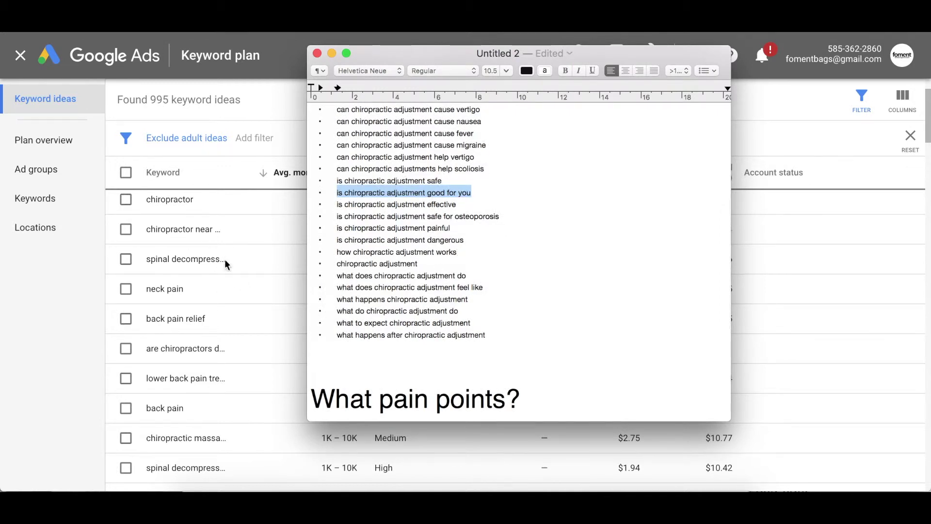
{"action": "left_click", "coordinate": [264, 237]}
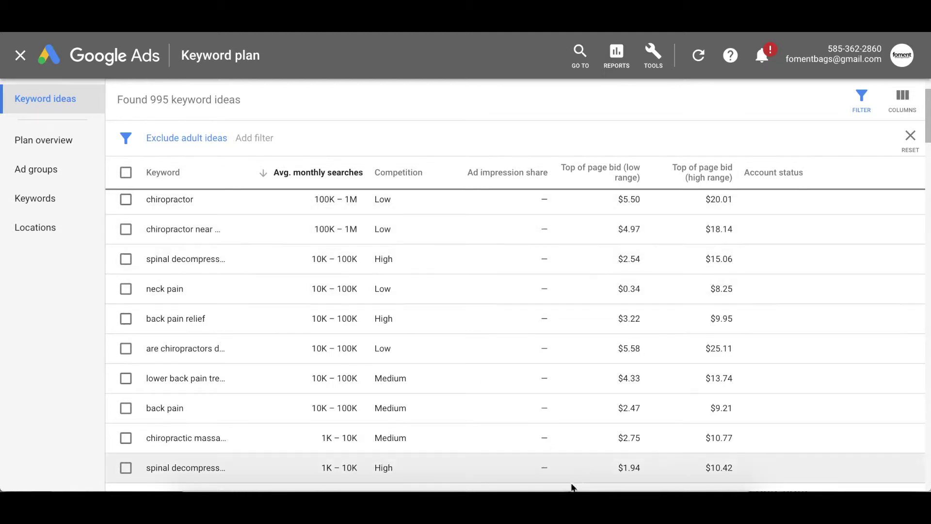
- In the TextEdit notes, add a "to Produce:" line below the bulleted chiropractic adjustment questions and start a new line under it
{"action": "left_click", "coordinate": [547, 487]}
{"action": "left_click", "coordinate": [517, 335]}
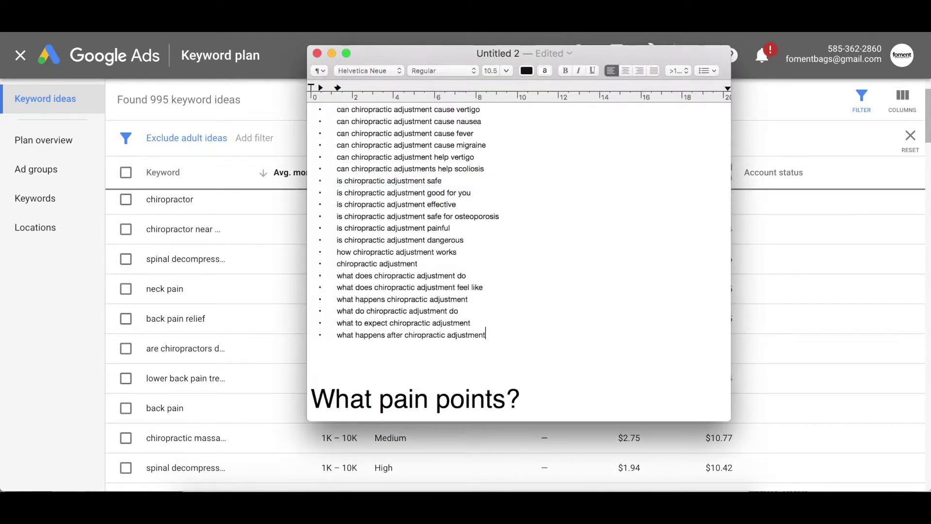
{"action": "key", "text": "Return"}
{"action": "key", "text": "Return"}
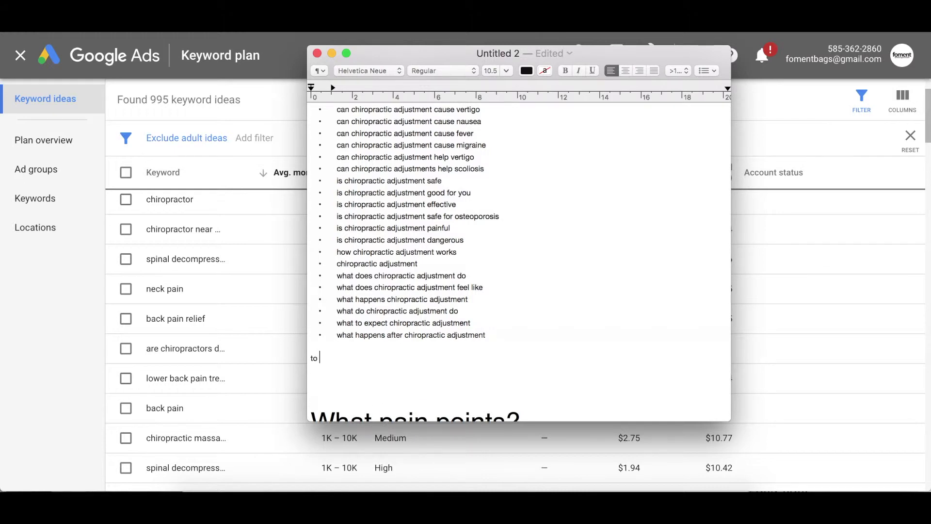
{"action": "type", "text": "to Produce:"}
{"action": "key", "text": "Return"}
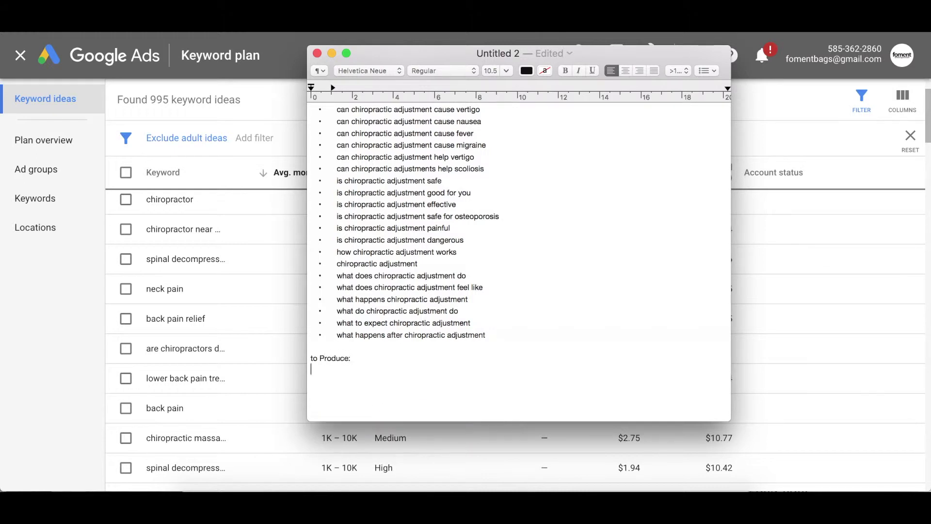
- Copy the question "is chiropractic adjustment good for you" from the list and paste it under "to Produce:"
{"action": "scroll", "coordinate": [643, 259], "scroll_direction": "up", "scroll_amount": 2}
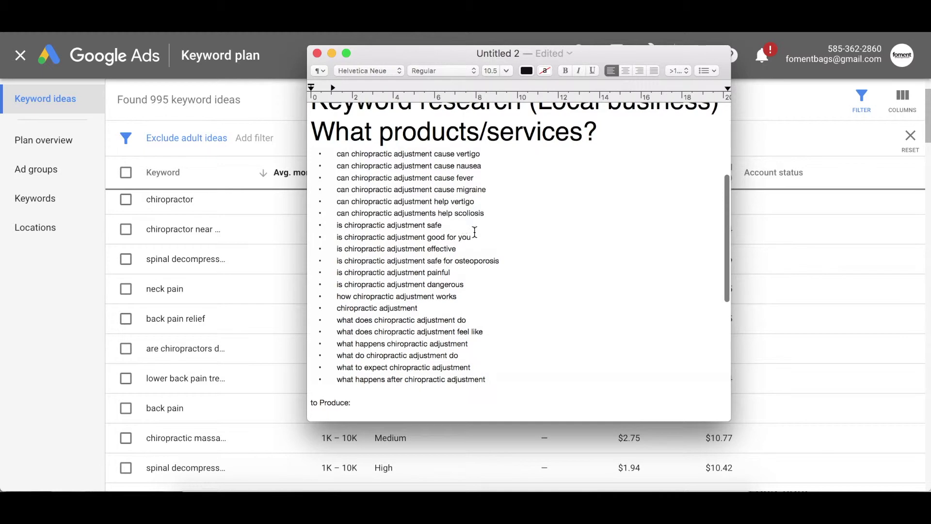
{"action": "left_click_drag", "start_coordinate": [473, 232], "coordinate": [327, 236]}
{"action": "key", "text": "super+c"}
{"action": "scroll", "coordinate": [466, 343], "scroll_direction": "down", "scroll_amount": 3}
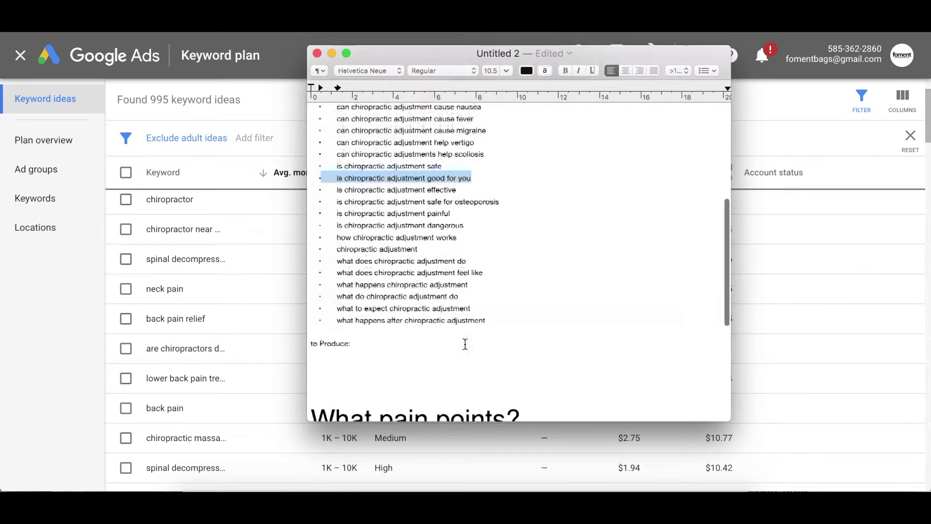
{"action": "left_click", "coordinate": [354, 349]}
{"action": "key", "text": "super+v"}
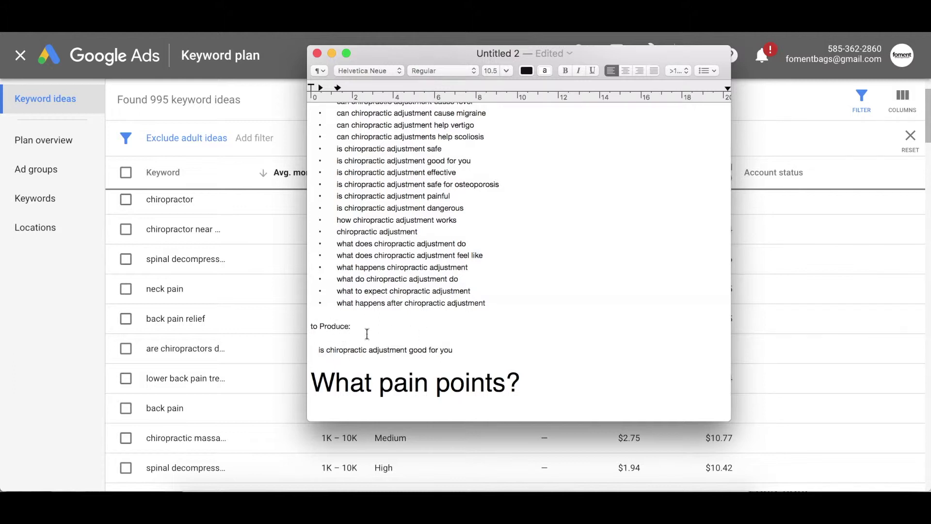
- Review the notes' remaining sections on pain points, monetary concerns and DIY, checking back with the keyword ideas
{"action": "scroll", "coordinate": [424, 251], "scroll_direction": "down", "scroll_amount": 3}
{"action": "scroll", "coordinate": [423, 251], "scroll_direction": "up", "scroll_amount": 5}
{"action": "scroll", "coordinate": [417, 250], "scroll_direction": "down", "scroll_amount": 5}
{"action": "left_click", "coordinate": [94, 268]}
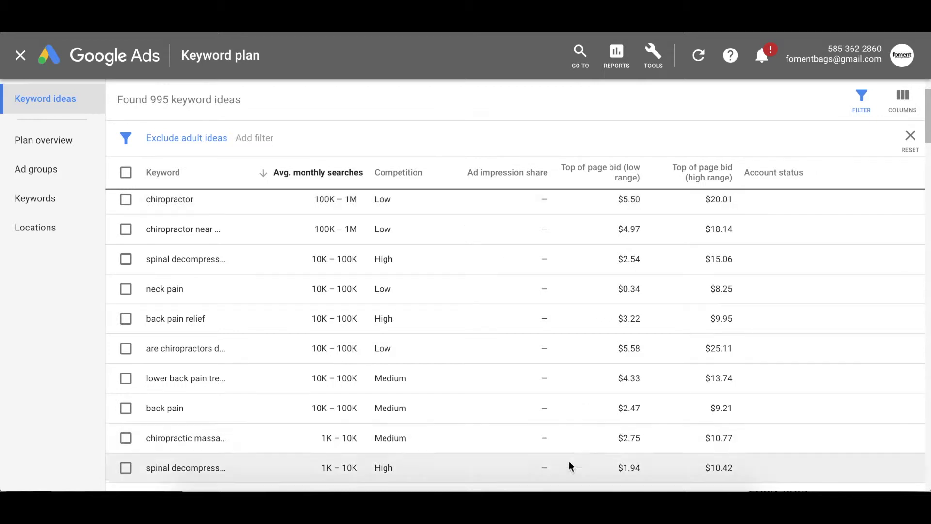
{"action": "left_click", "coordinate": [544, 478]}
{"action": "scroll", "coordinate": [417, 271], "scroll_direction": "down", "scroll_amount": 5}
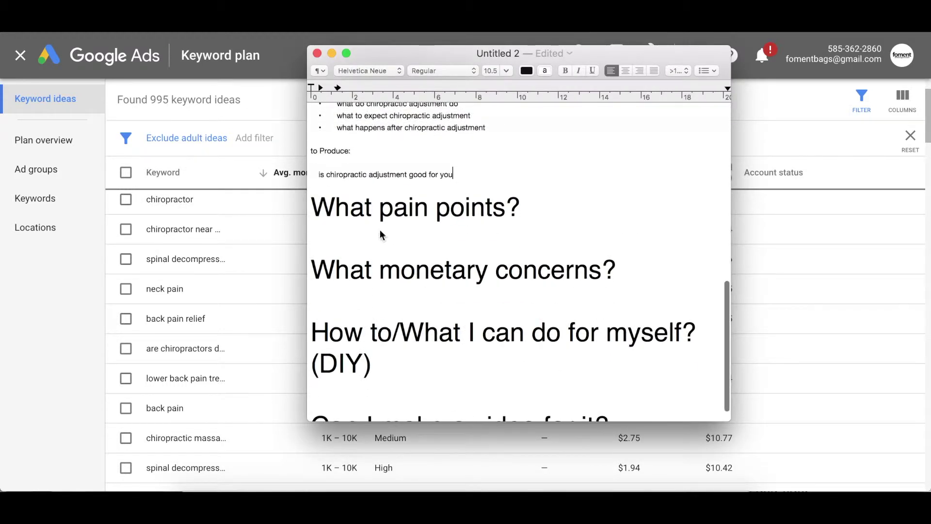